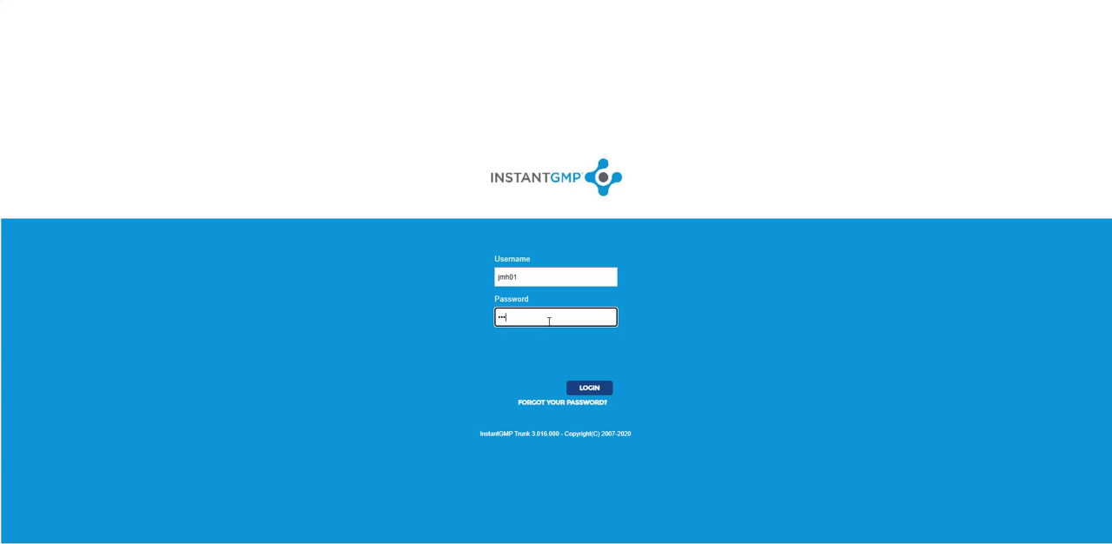
- Enter the account password and log in
{"action": "type", "text": "••••"}
{"action": "left_click", "coordinate": [582, 391]}
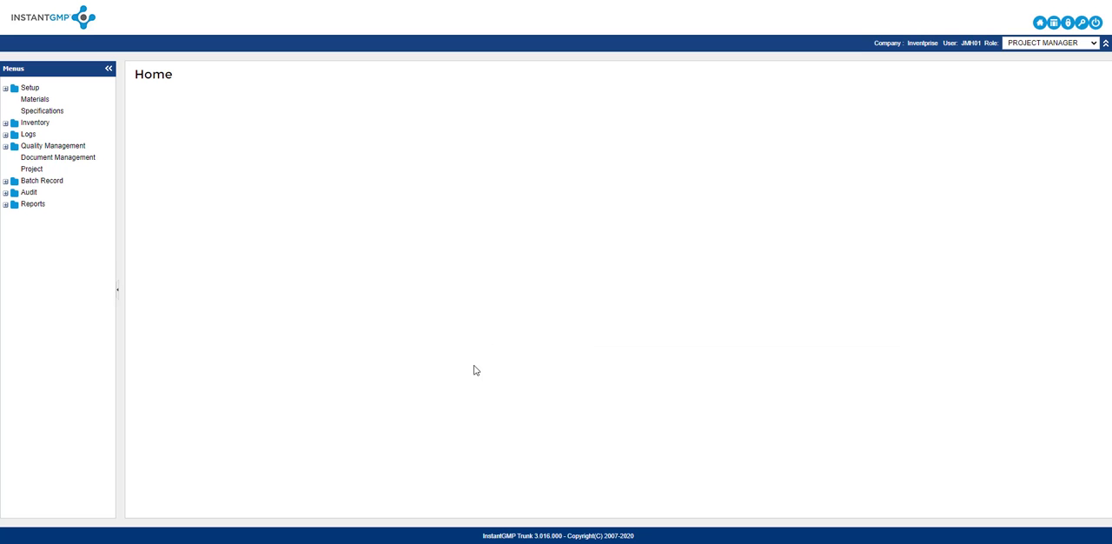
- Get the units from Metrc into the Unit list of the Materials/Inventory setup
{"action": "left_click", "coordinate": [5, 89]}
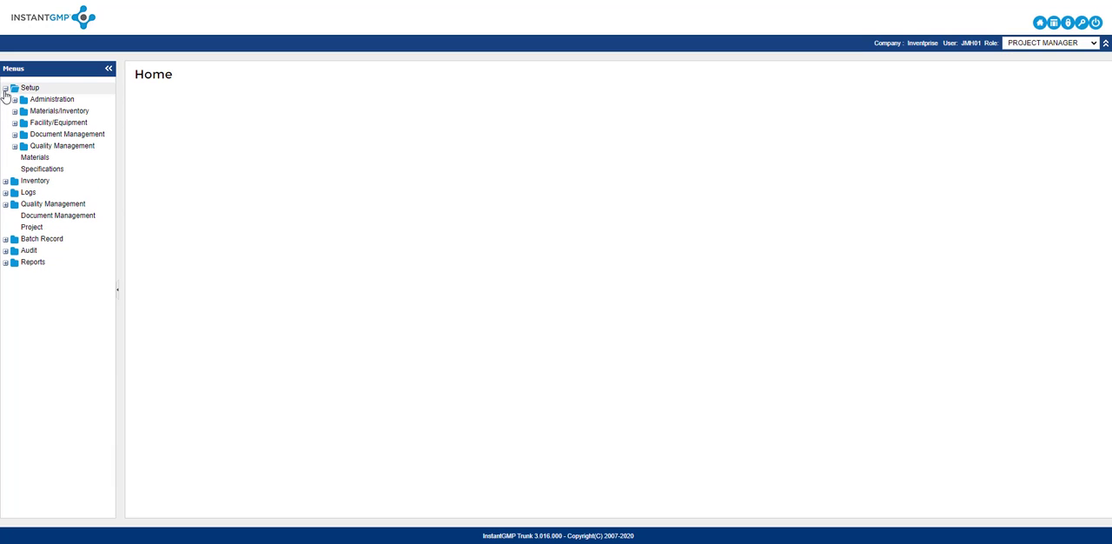
{"action": "left_click", "coordinate": [13, 111]}
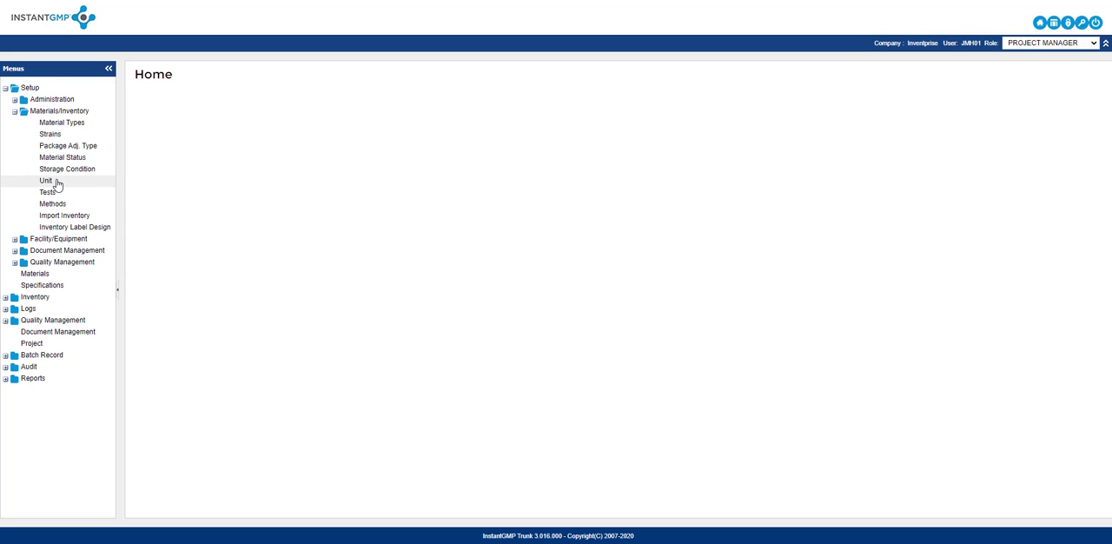
{"action": "left_click", "coordinate": [47, 181]}
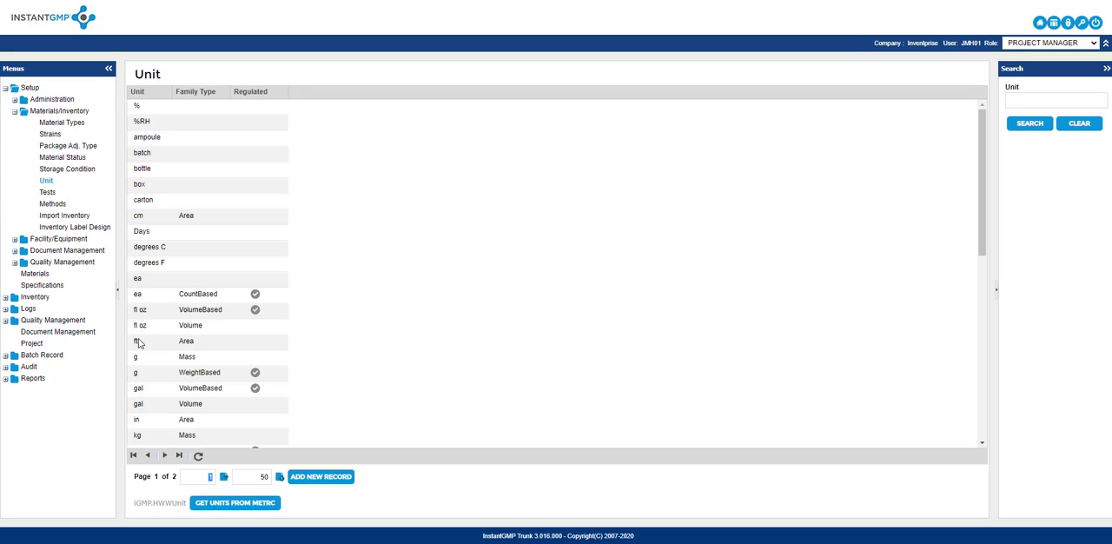
{"action": "left_click", "coordinate": [228, 506]}
{"action": "scroll", "coordinate": [243, 286], "scroll_direction": "down", "scroll_amount": 1}
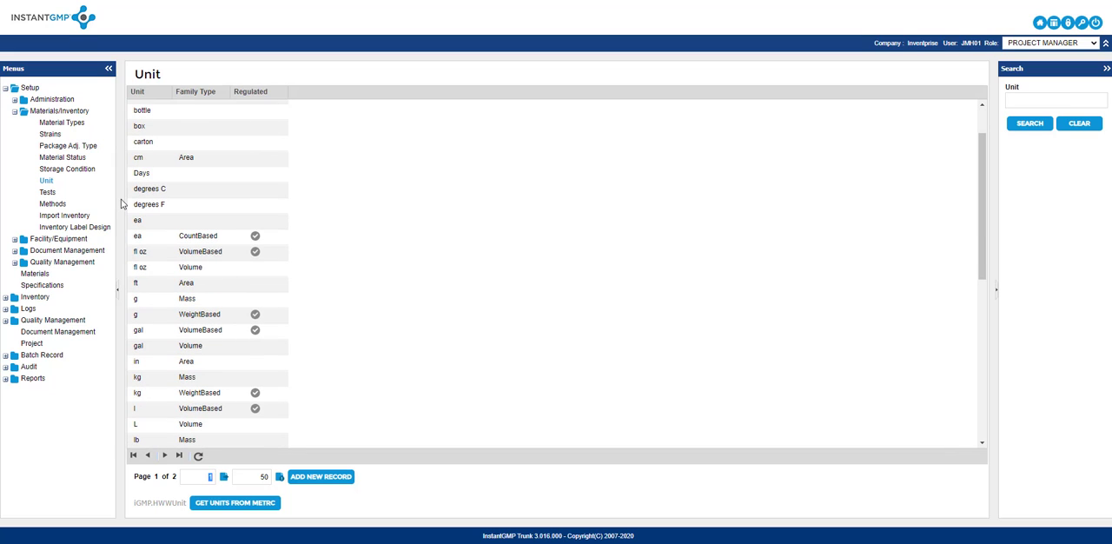
{"action": "left_click", "coordinate": [257, 506]}
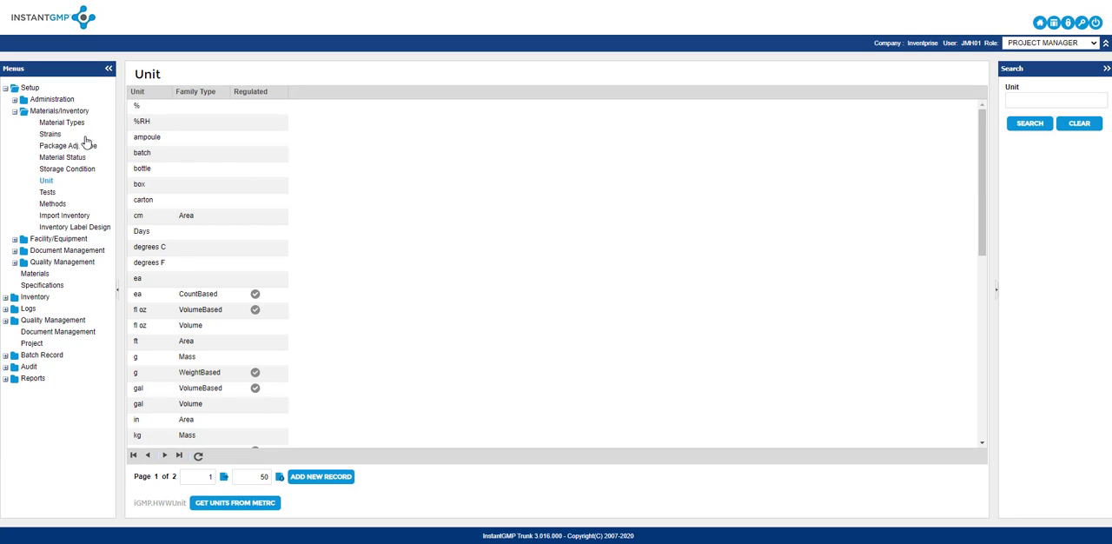
- Import the Cannabis Processing and Microbusiness 01 facilities from Metrc in the Facility/Equipment setup
{"action": "left_click", "coordinate": [15, 111]}
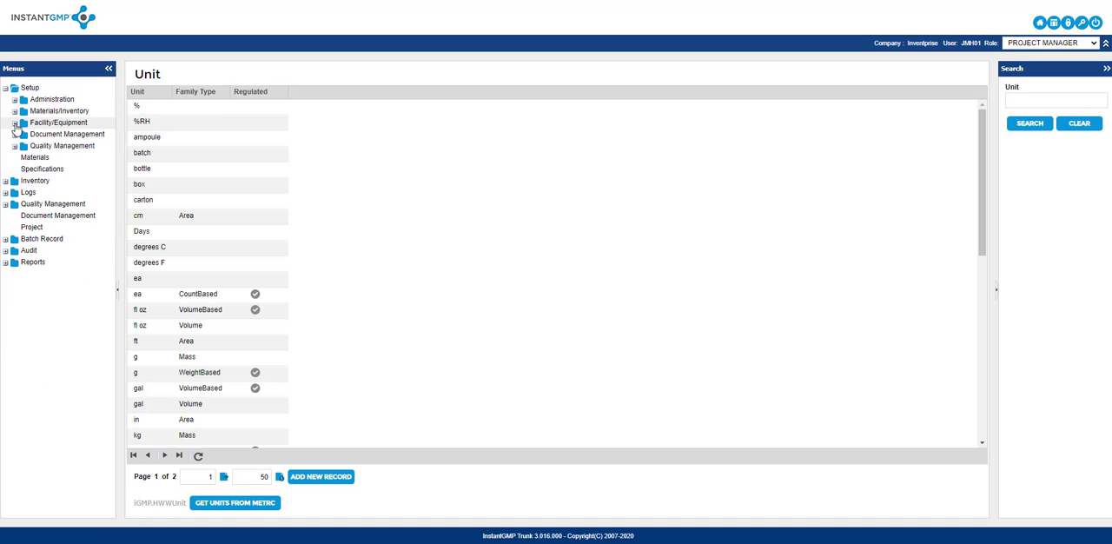
{"action": "left_click", "coordinate": [15, 123]}
{"action": "left_click", "coordinate": [35, 136]}
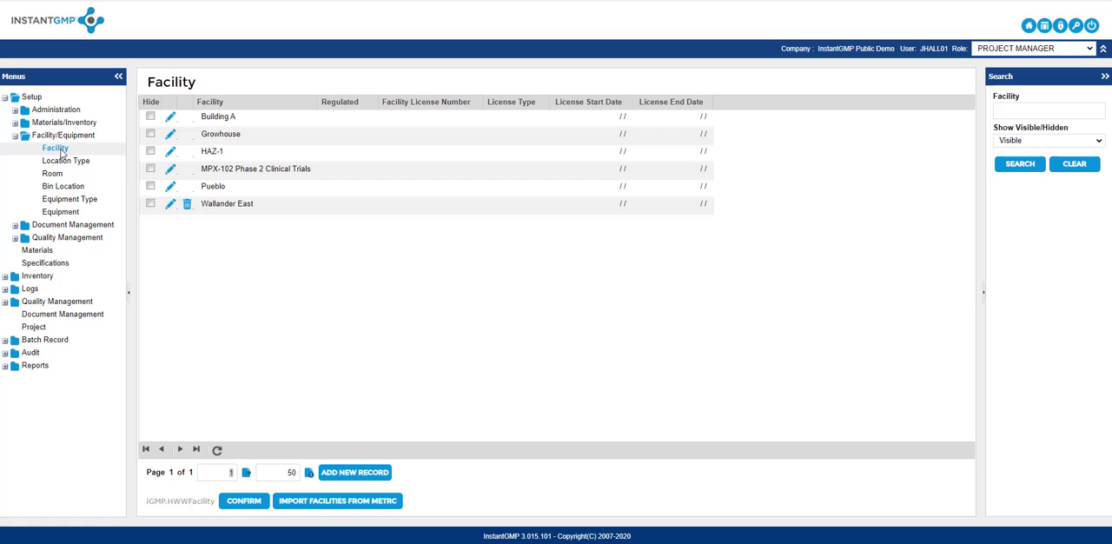
{"action": "left_click", "coordinate": [336, 504]}
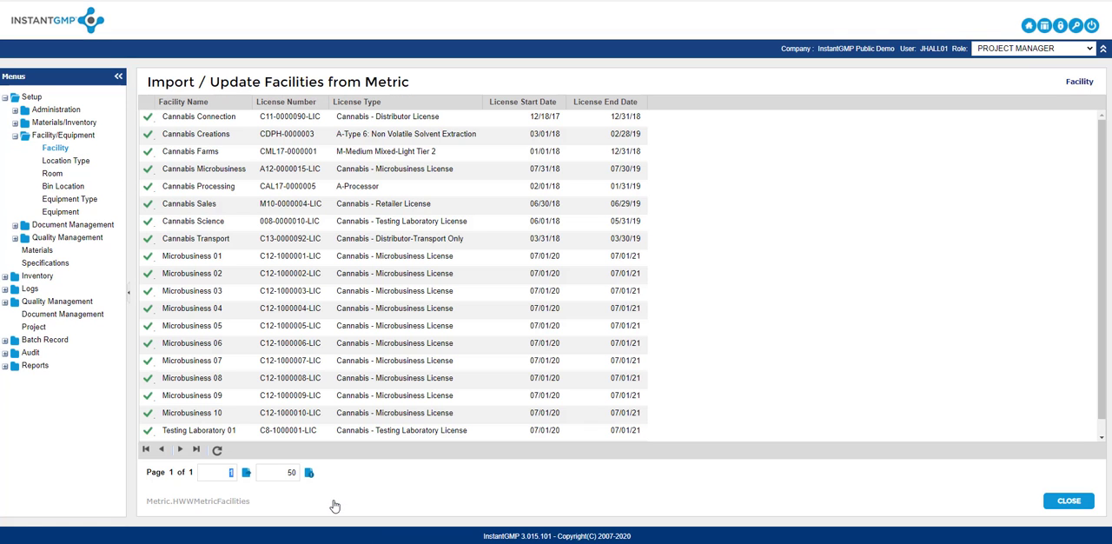
{"action": "left_click", "coordinate": [148, 188]}
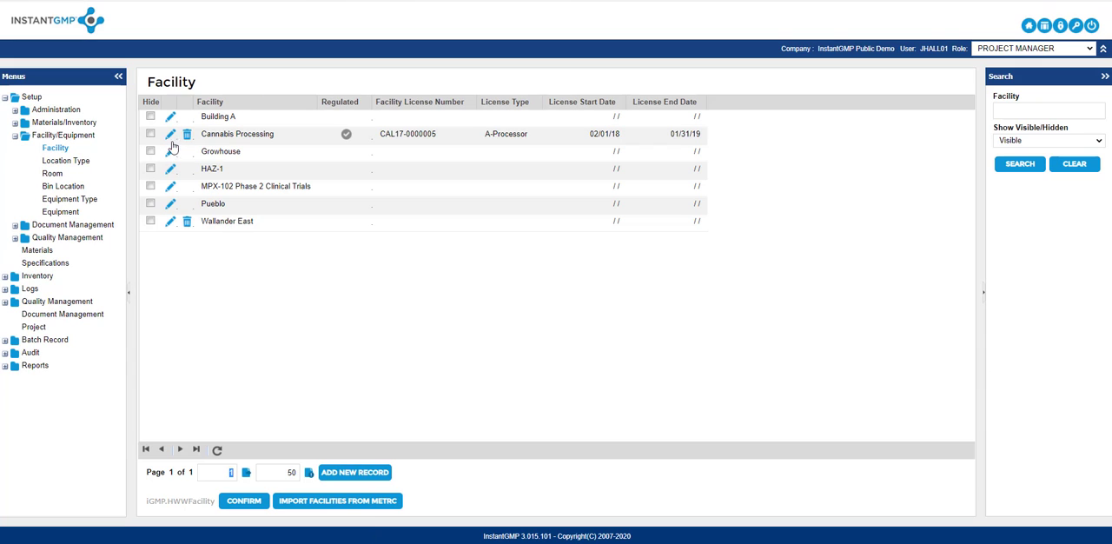
{"action": "left_click", "coordinate": [361, 502]}
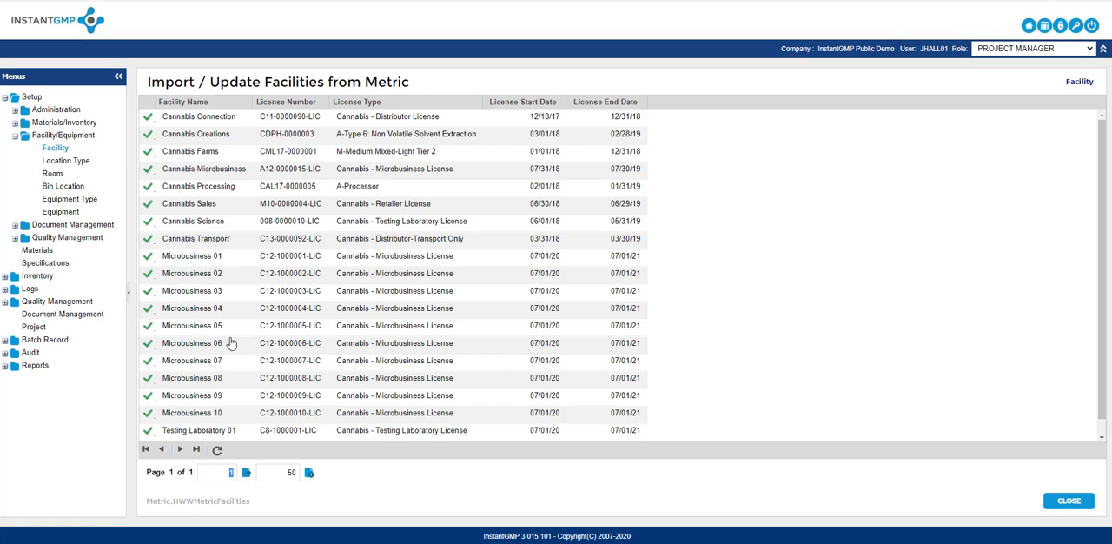
{"action": "left_click", "coordinate": [148, 258]}
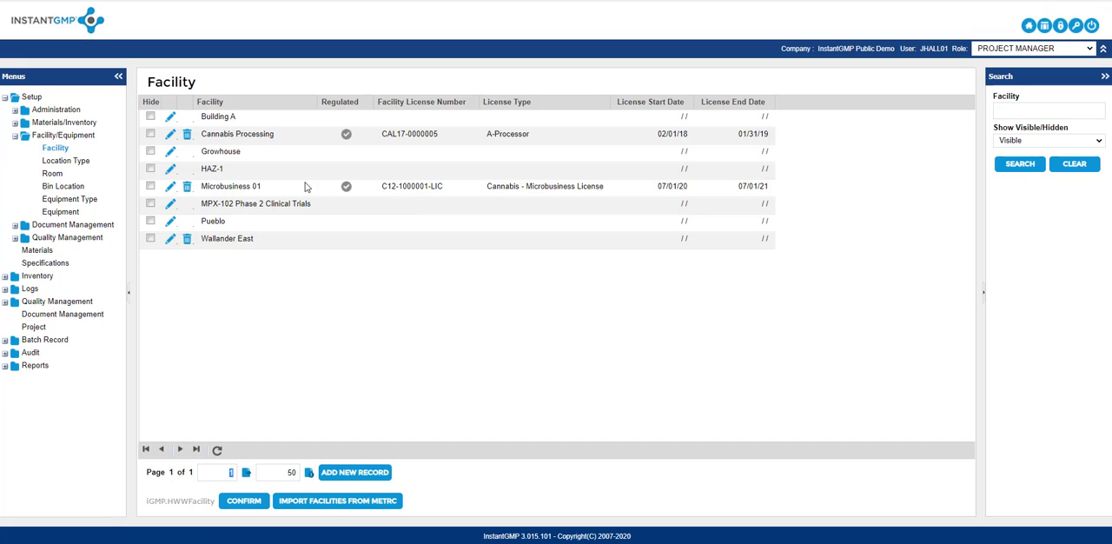
- Update the location types and the rooms from Metrc in the Facility/Equipment setup
{"action": "left_click", "coordinate": [99, 162]}
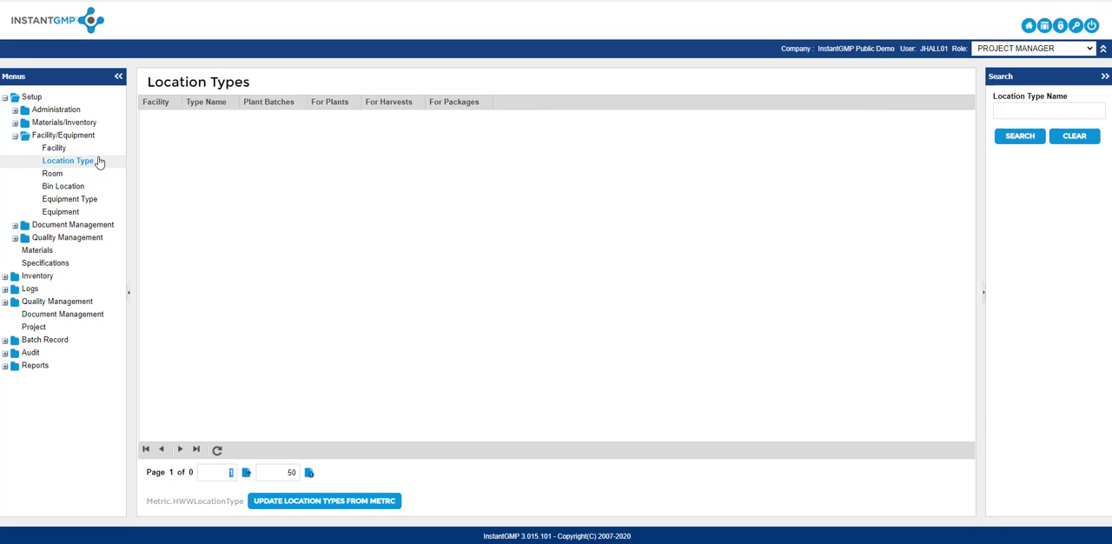
{"action": "left_click", "coordinate": [335, 502]}
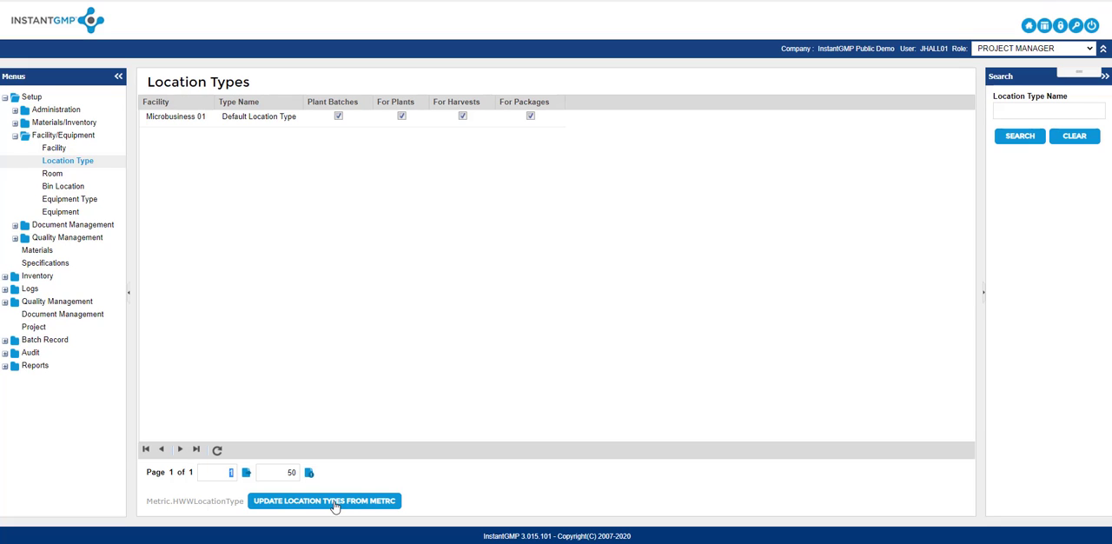
{"action": "left_click", "coordinate": [124, 175]}
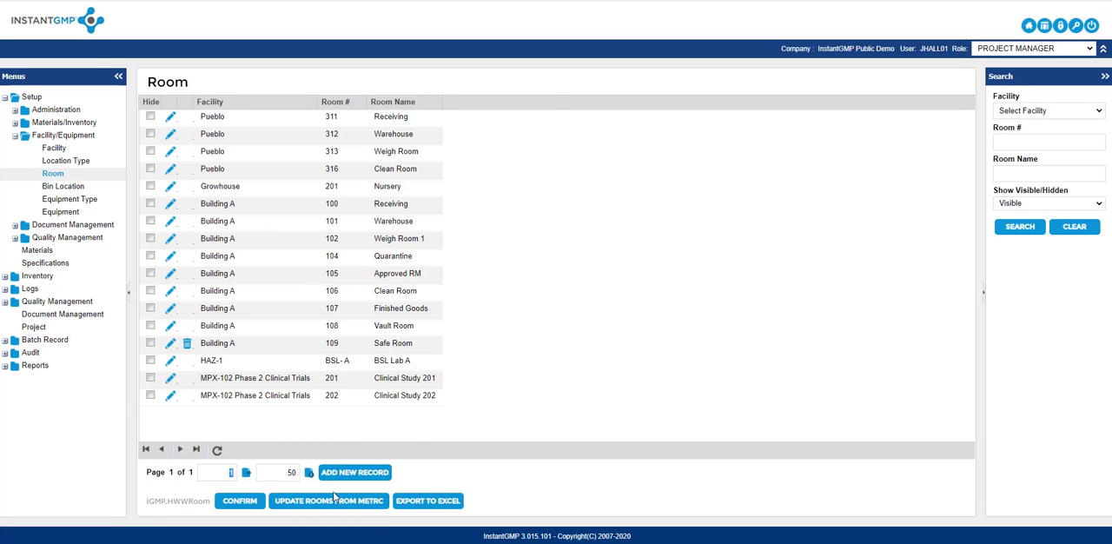
- Update the material type categories from Metrc in the Materials/Inventory setup
{"action": "left_click", "coordinate": [15, 133]}
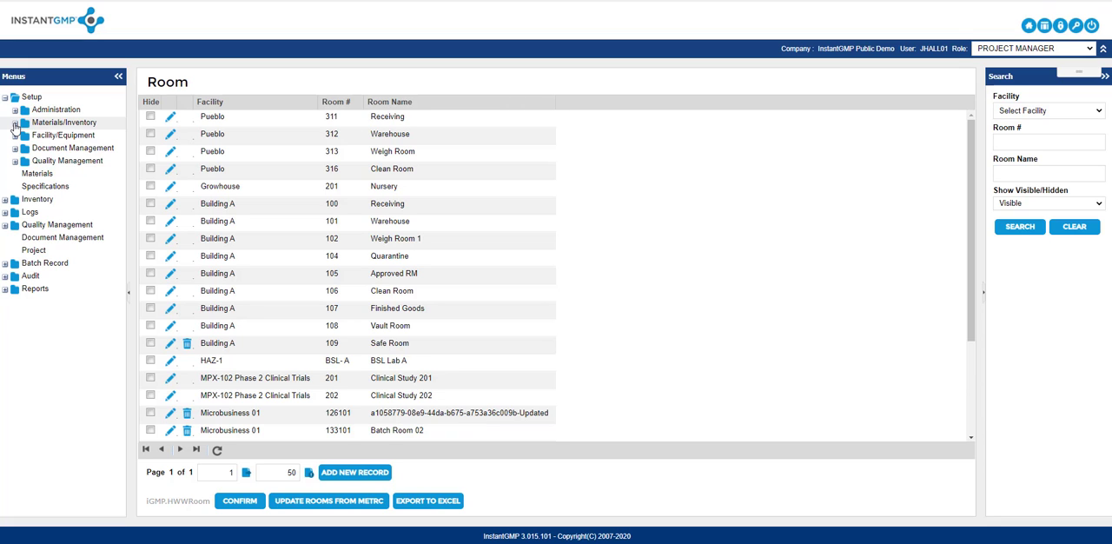
{"action": "left_click", "coordinate": [14, 123]}
{"action": "left_click", "coordinate": [41, 136]}
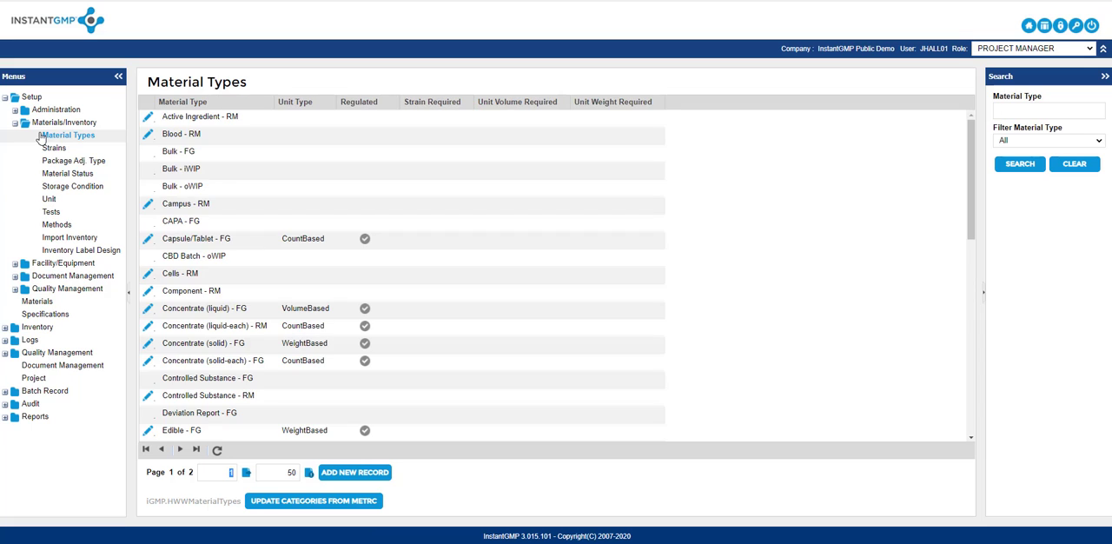
{"action": "left_click", "coordinate": [322, 502]}
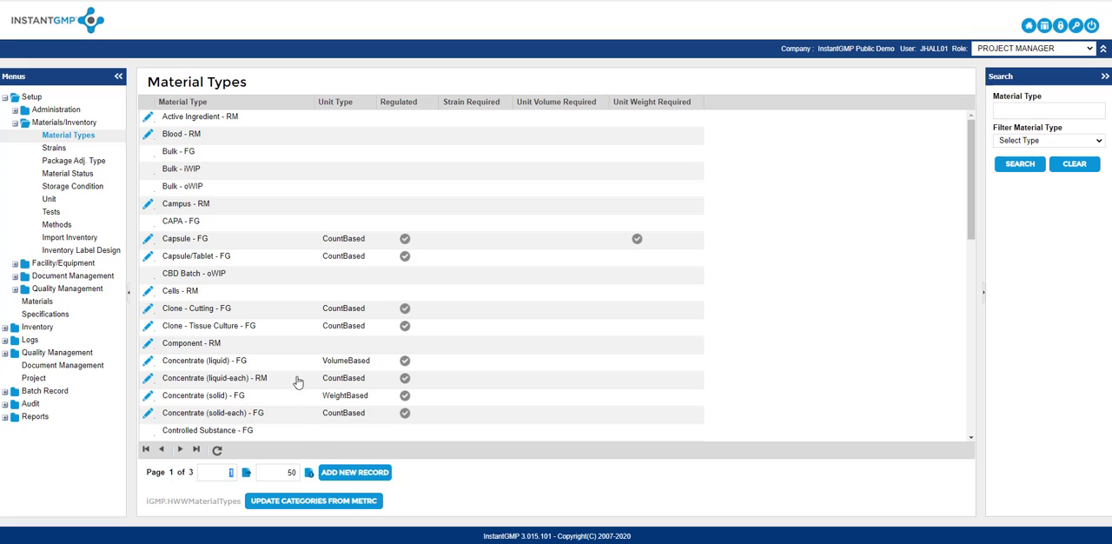
- Update the strains and import the package adjustment types from Metrc
{"action": "left_click", "coordinate": [93, 152]}
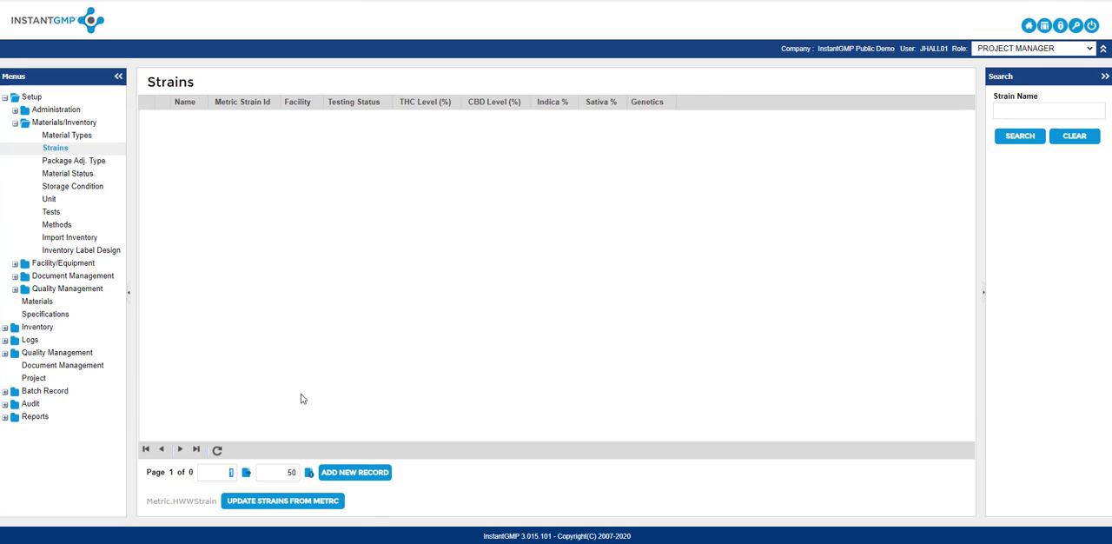
{"action": "left_click", "coordinate": [307, 503]}
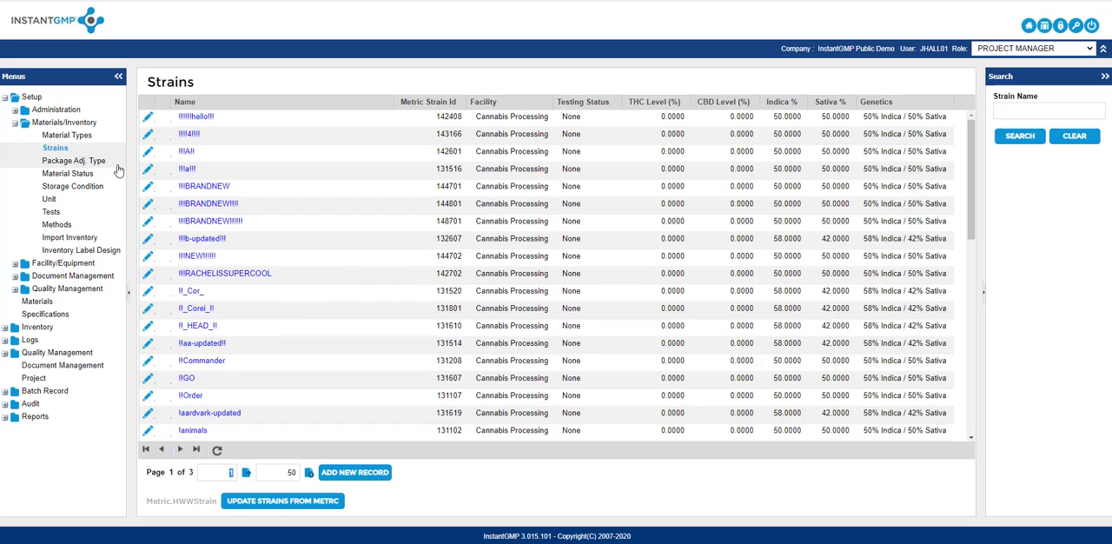
{"action": "left_click", "coordinate": [75, 160]}
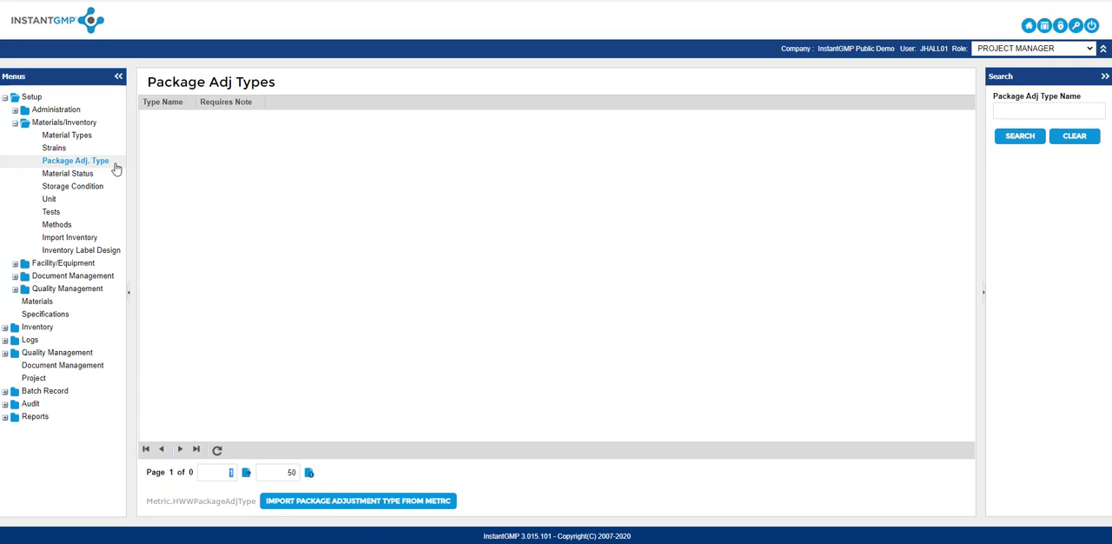
{"action": "left_click", "coordinate": [371, 501]}
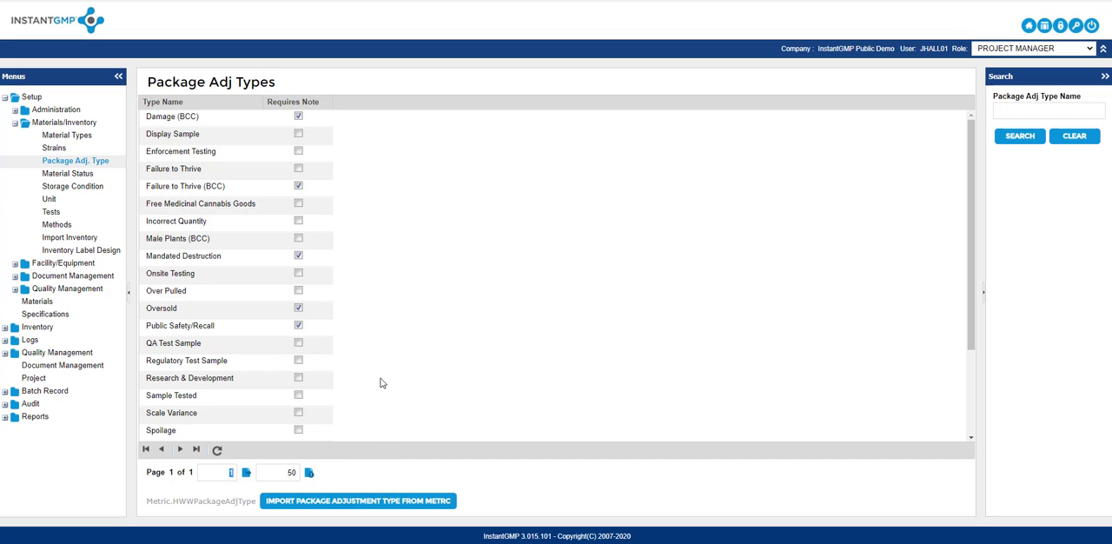
- Update the Materials list from Metrc
{"action": "left_click", "coordinate": [13, 123]}
{"action": "left_click", "coordinate": [49, 174]}
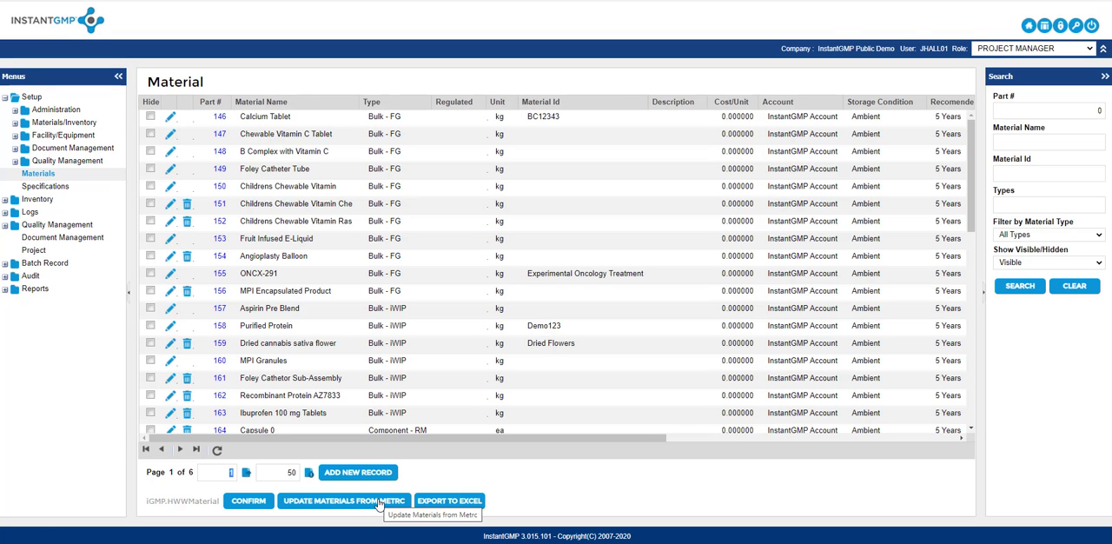
{"action": "left_click", "coordinate": [332, 507]}
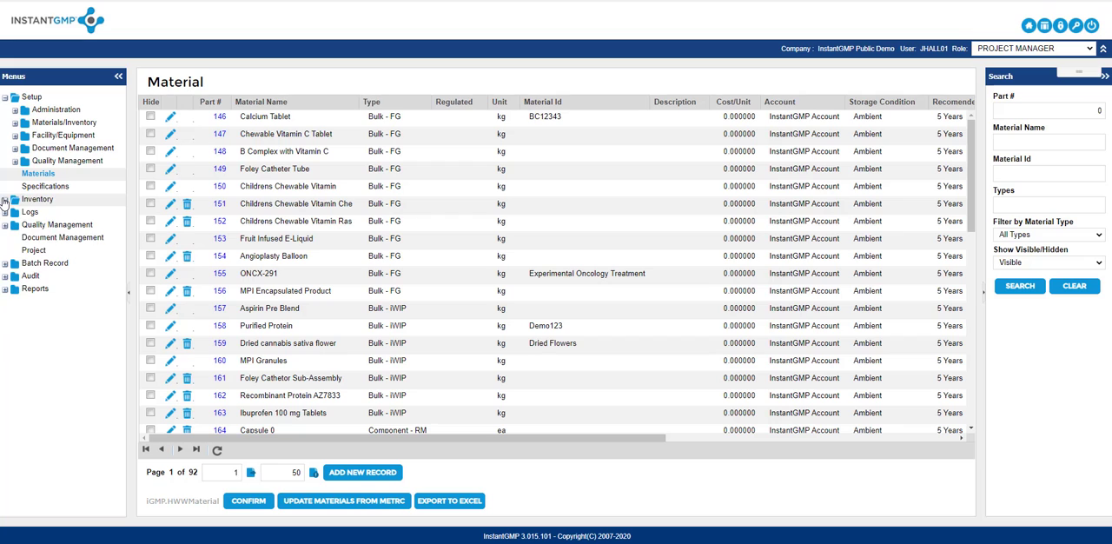
- Import the active packages from Metrc into Inventory Management
{"action": "left_click", "coordinate": [5, 200]}
{"action": "left_click", "coordinate": [64, 251]}
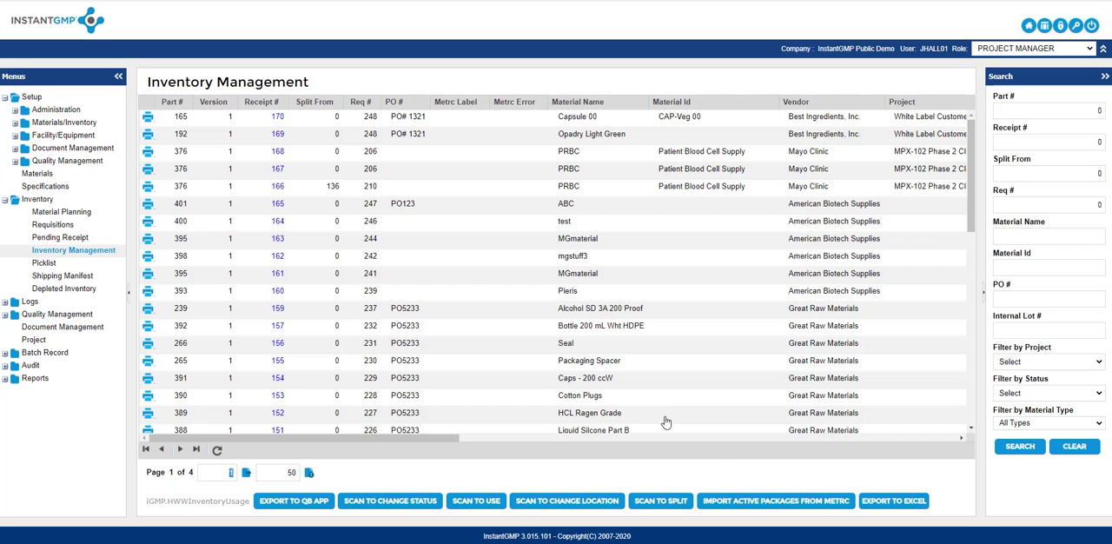
{"action": "left_click", "coordinate": [758, 502]}
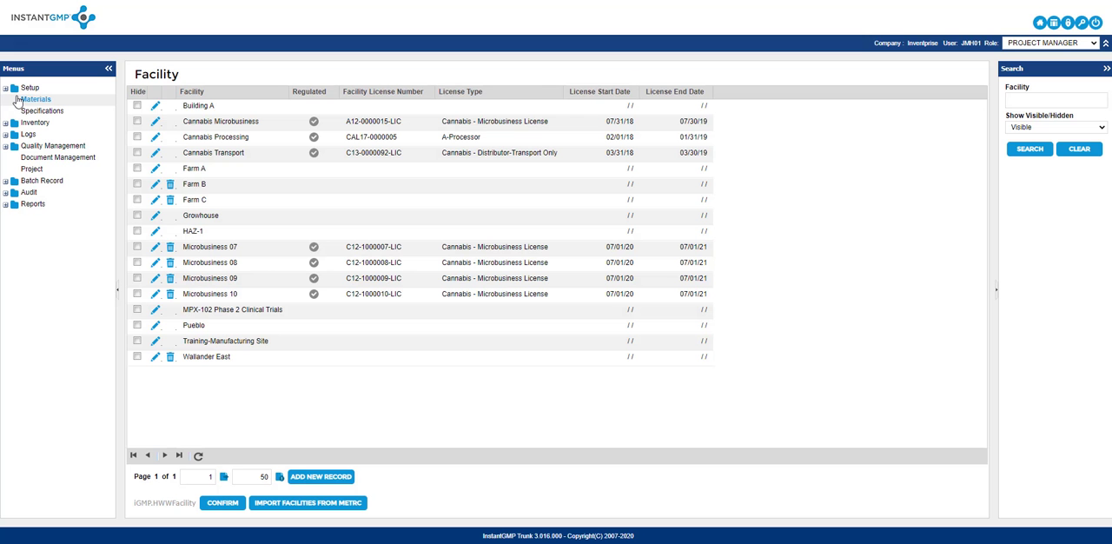
- Start a new record in the Materials list, classified as Raw Material/In-Coming WIP/Other (Used in manufacturing – RM iWIP O)
{"action": "left_click", "coordinate": [18, 100]}
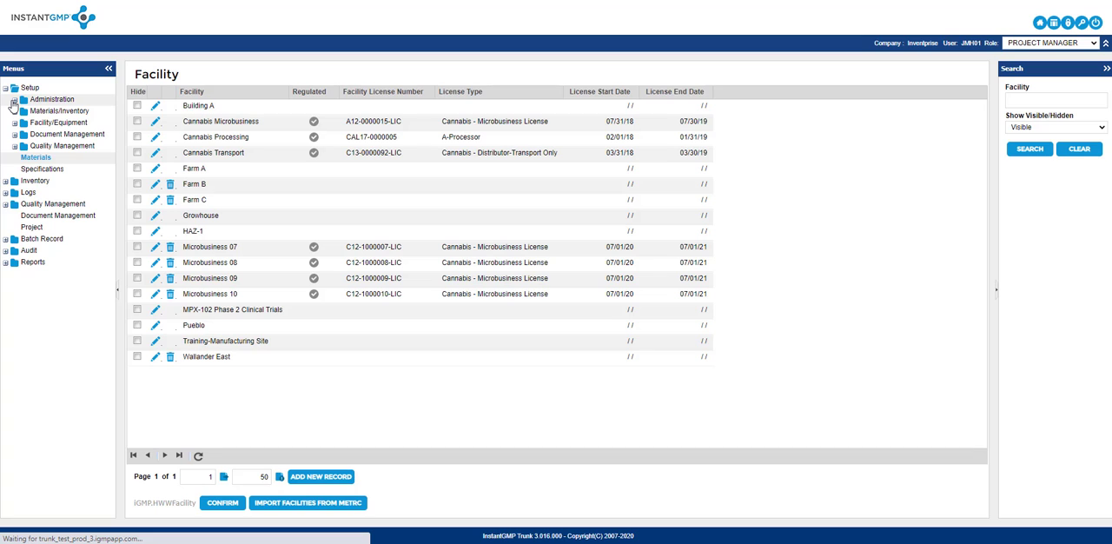
{"action": "left_click", "coordinate": [5, 89]}
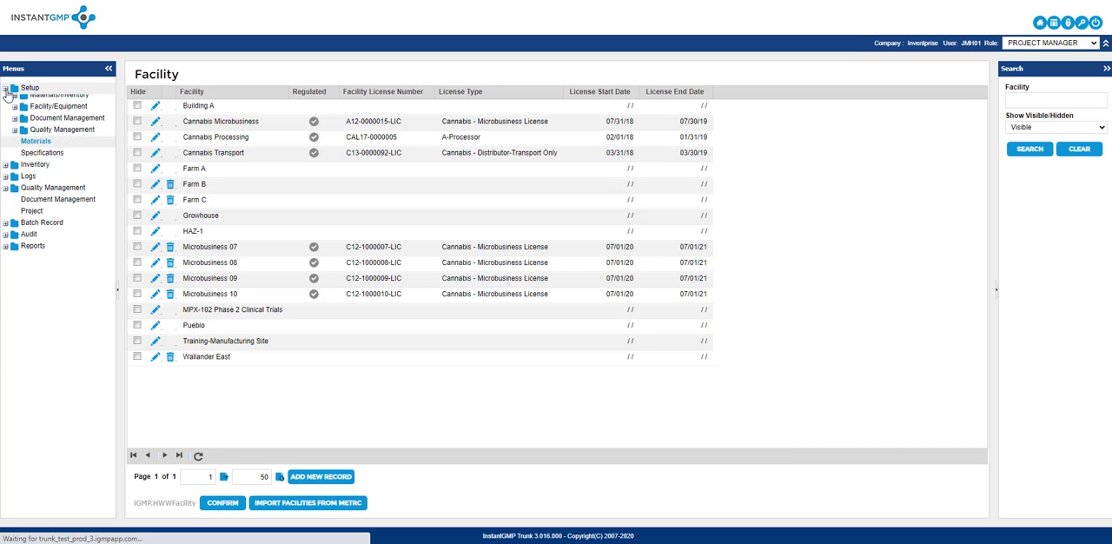
{"action": "left_click", "coordinate": [33, 100]}
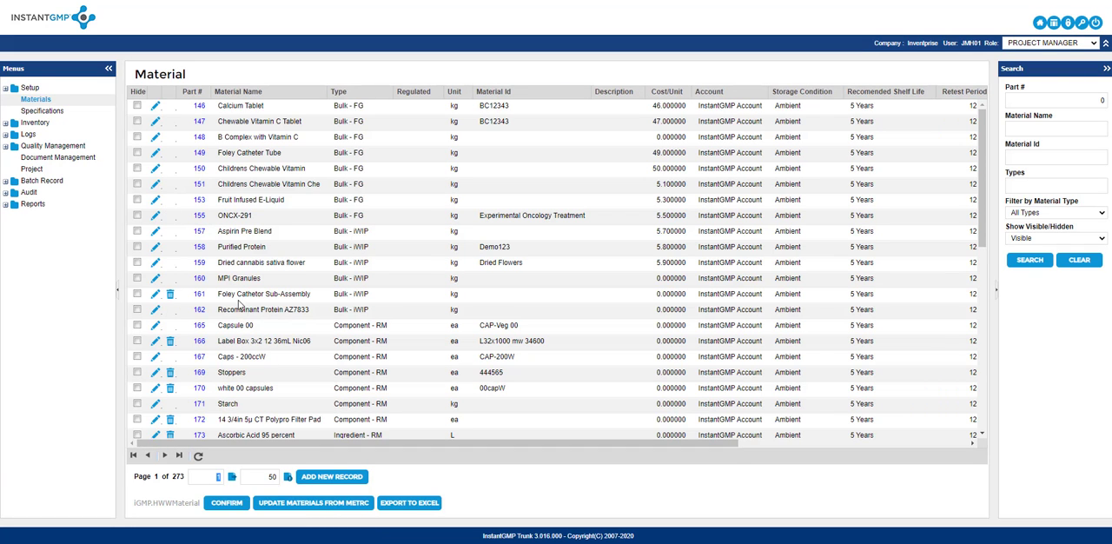
{"action": "left_click", "coordinate": [335, 478]}
{"action": "left_click", "coordinate": [455, 72]}
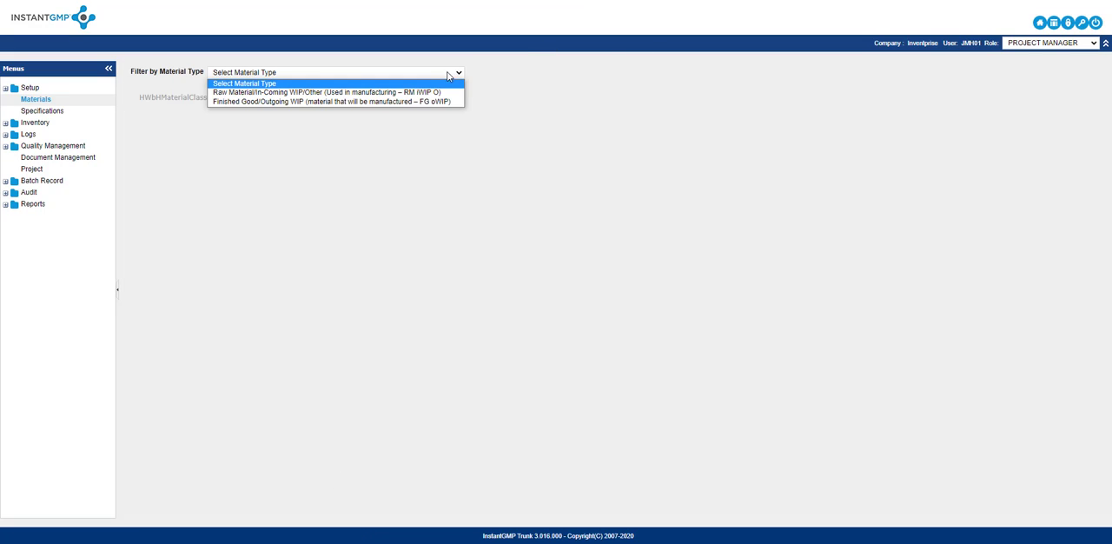
{"action": "left_click", "coordinate": [430, 92]}
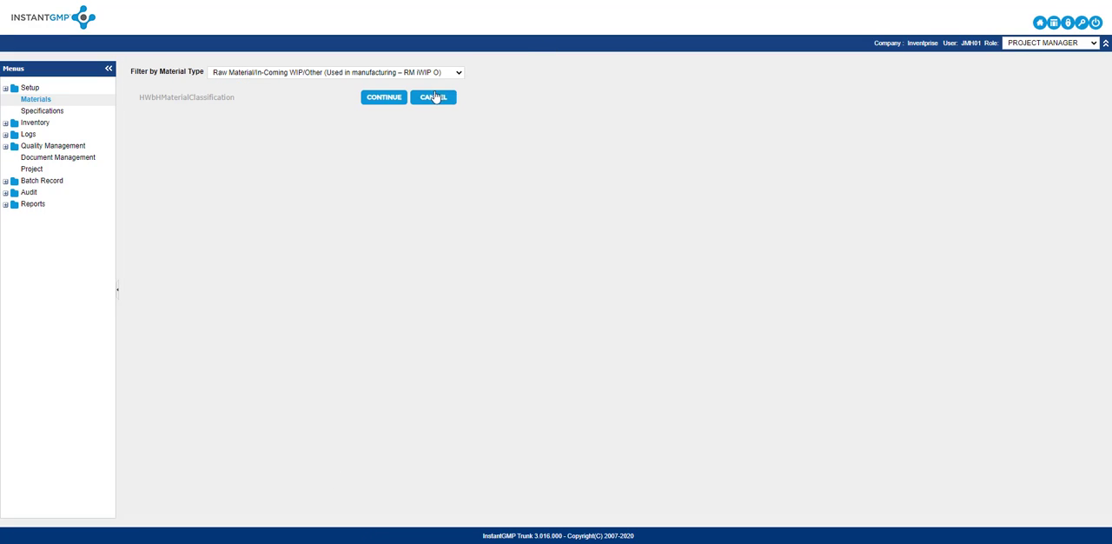
{"action": "left_click", "coordinate": [384, 98]}
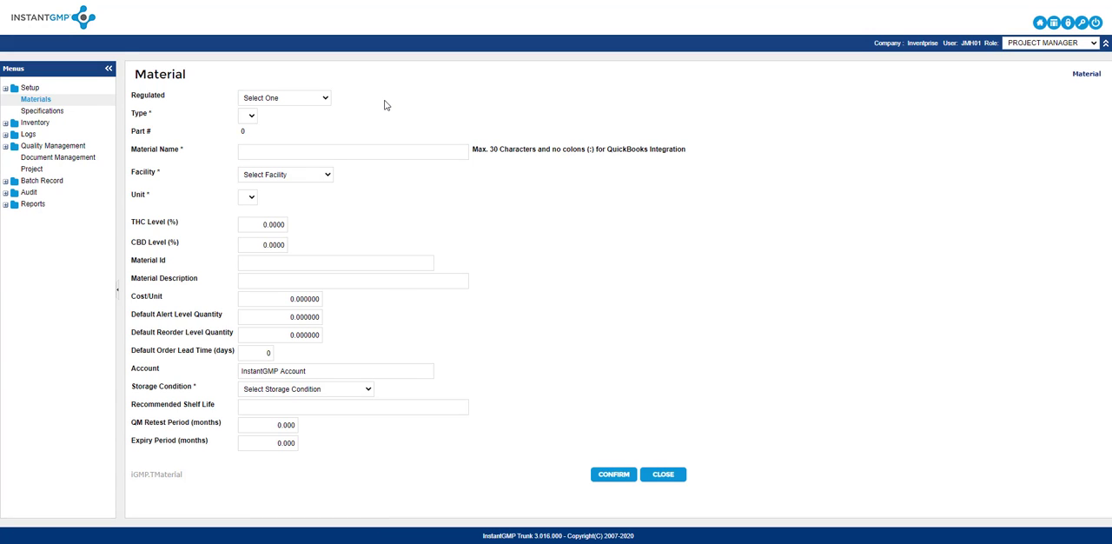
- Try the regulated and non-regulated classifications, and review the material types offered for Non-Regulated Material
{"action": "left_click", "coordinate": [325, 101]}
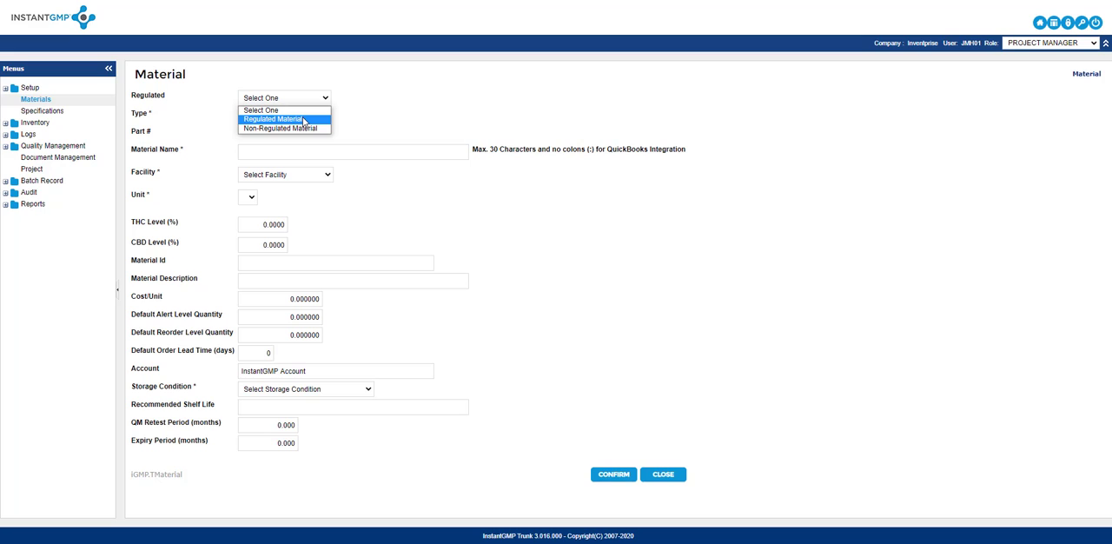
{"action": "left_click", "coordinate": [304, 120]}
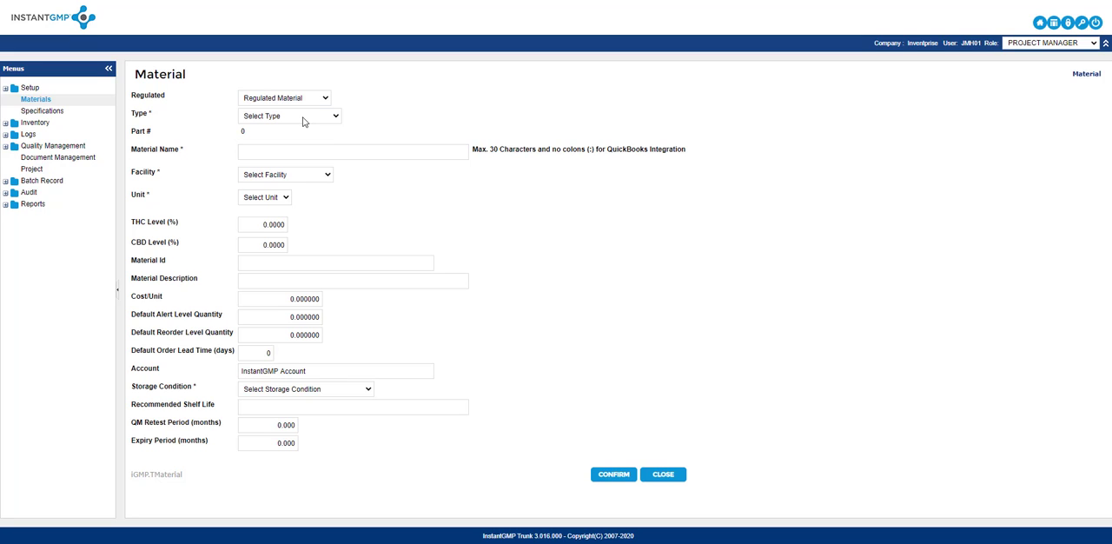
{"action": "left_click", "coordinate": [312, 99]}
{"action": "left_click", "coordinate": [306, 126]}
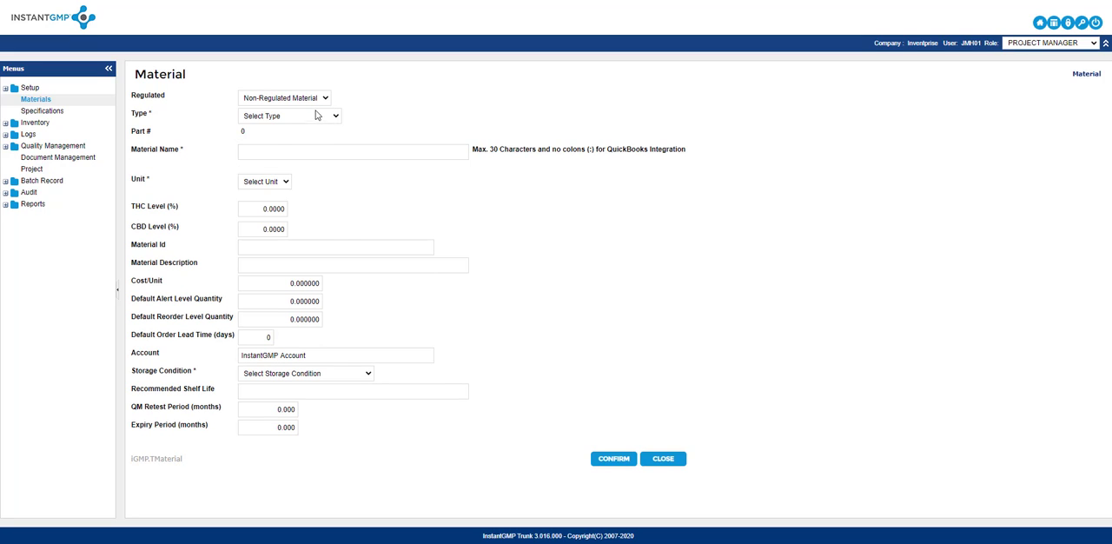
{"action": "left_click", "coordinate": [317, 115]}
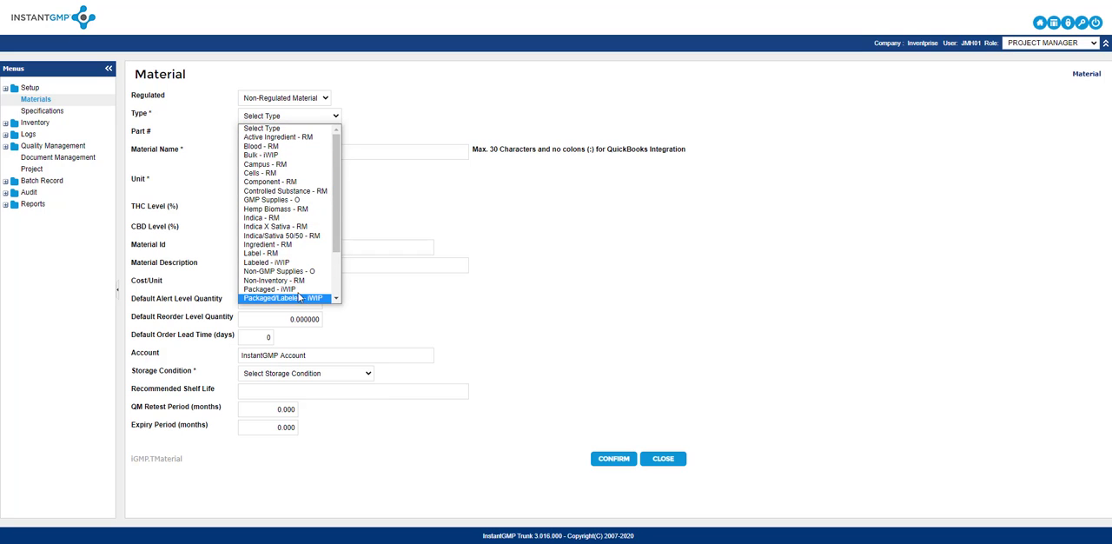
{"action": "left_click", "coordinate": [295, 128]}
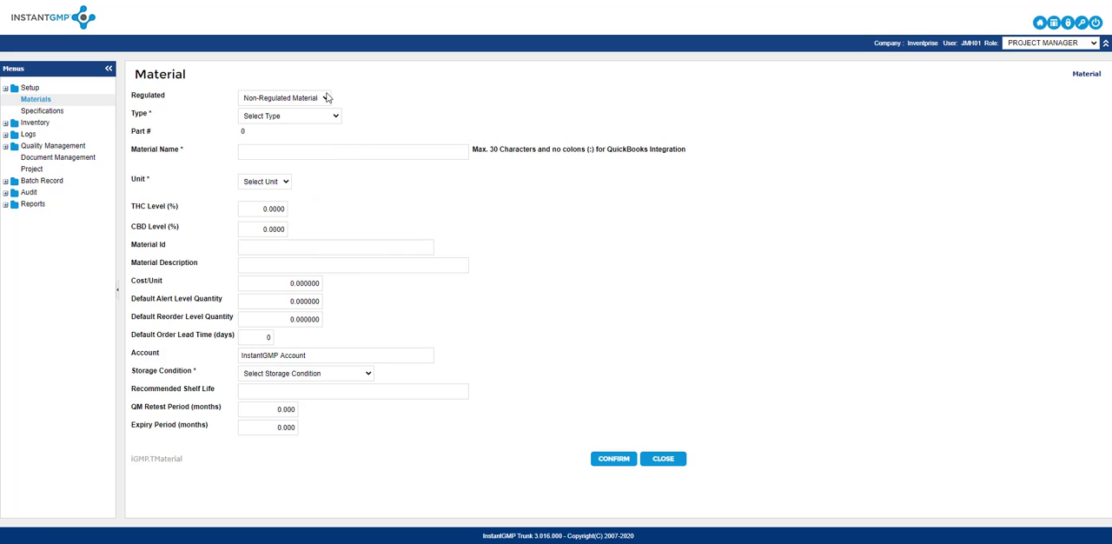
- Classify the new material as Regulated Material of type Concentrate (liquid) - iWIP
{"action": "left_click", "coordinate": [327, 99]}
{"action": "left_click", "coordinate": [295, 118]}
{"action": "left_click", "coordinate": [331, 116]}
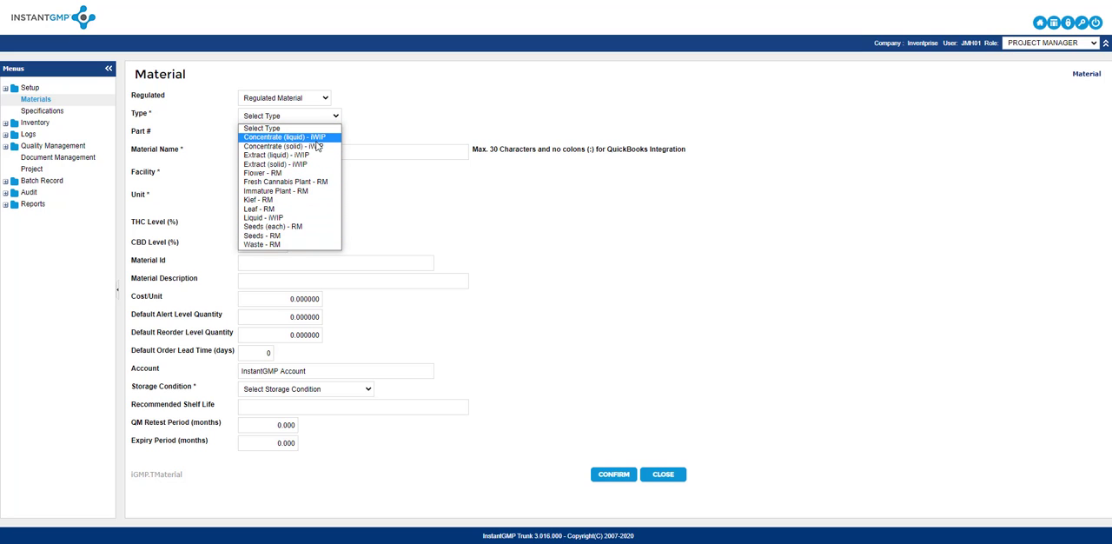
{"action": "left_click", "coordinate": [318, 138]}
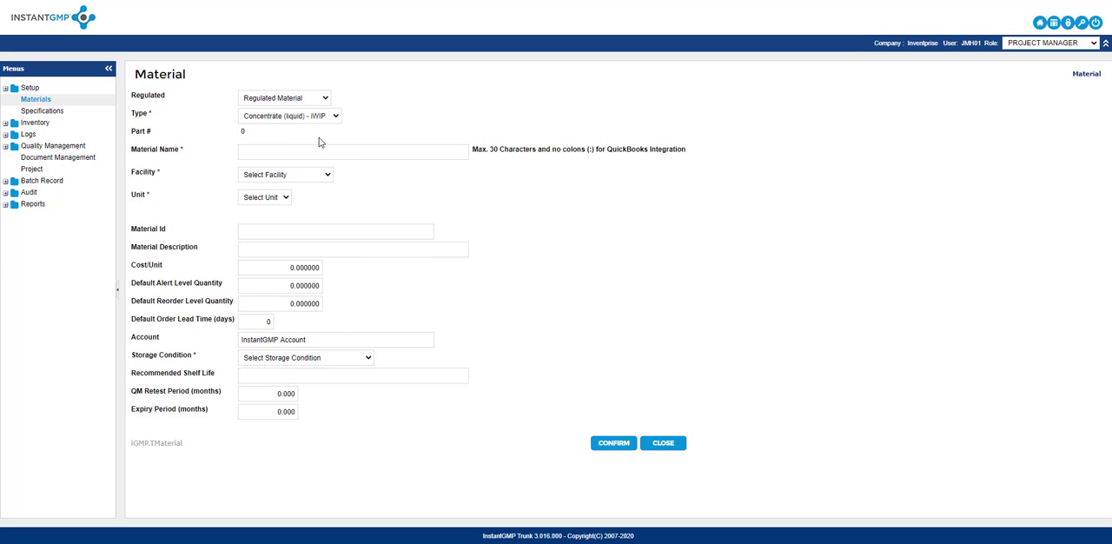
- Name the new material Crude Pineapple Express Extract
{"action": "left_click", "coordinate": [302, 147]}
{"action": "type", "text": "Crude Pineapple Express Extract"}
- Assign the material to the Microbusiness 07 facility with l as its unit
{"action": "left_click", "coordinate": [319, 177]}
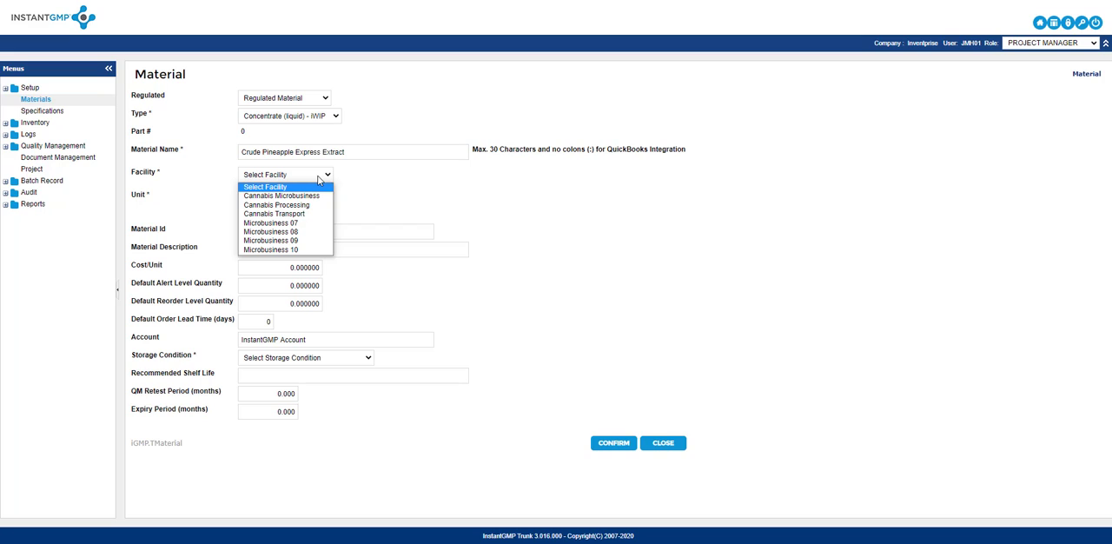
{"action": "left_click", "coordinate": [316, 223]}
{"action": "left_click", "coordinate": [284, 201]}
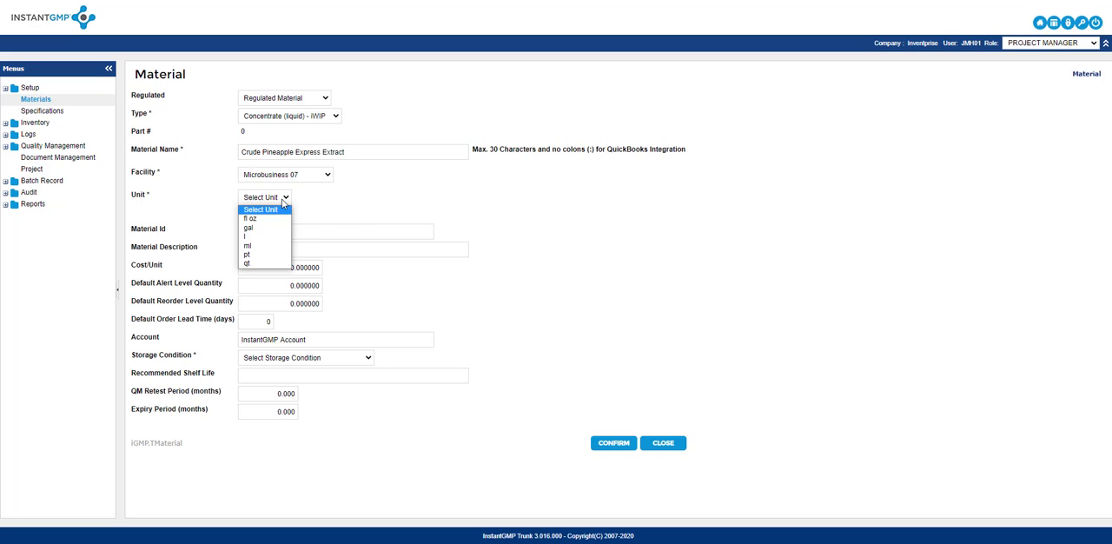
{"action": "left_click", "coordinate": [265, 237]}
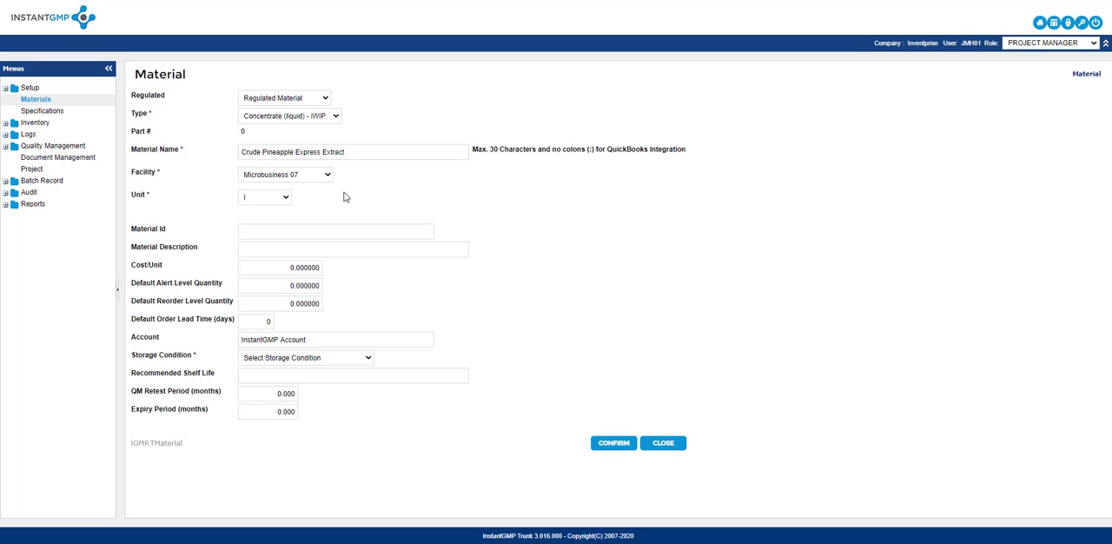
- Set the storage condition to Ambient and save the raw material record
{"action": "left_click", "coordinate": [369, 359]}
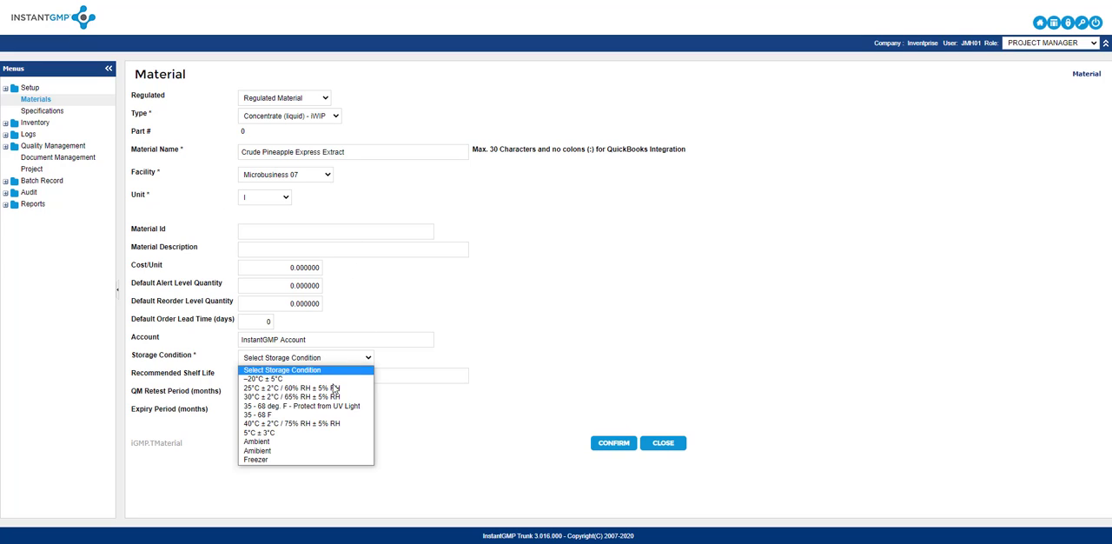
{"action": "left_click", "coordinate": [293, 441]}
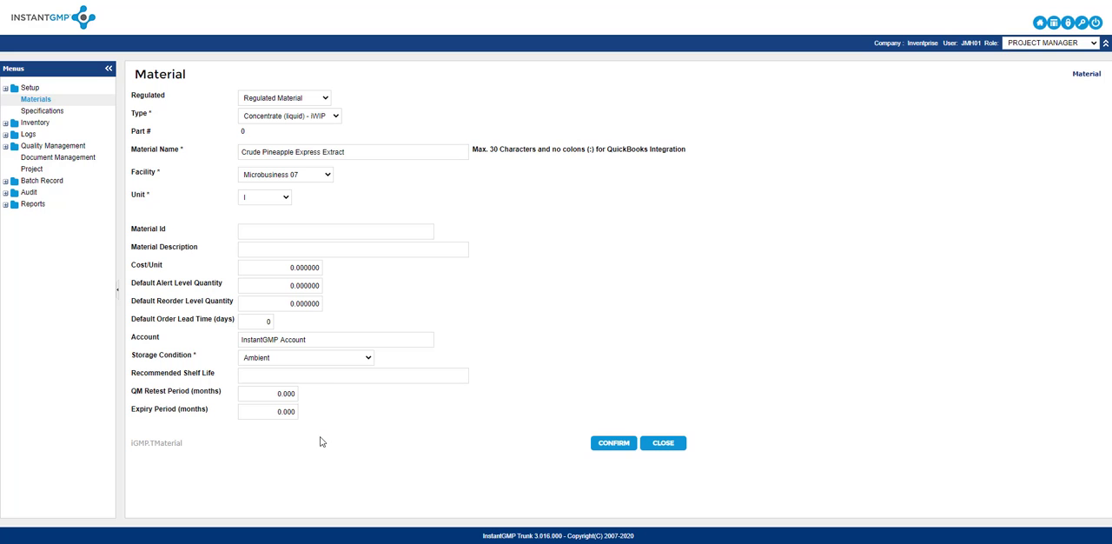
{"action": "left_click", "coordinate": [600, 448]}
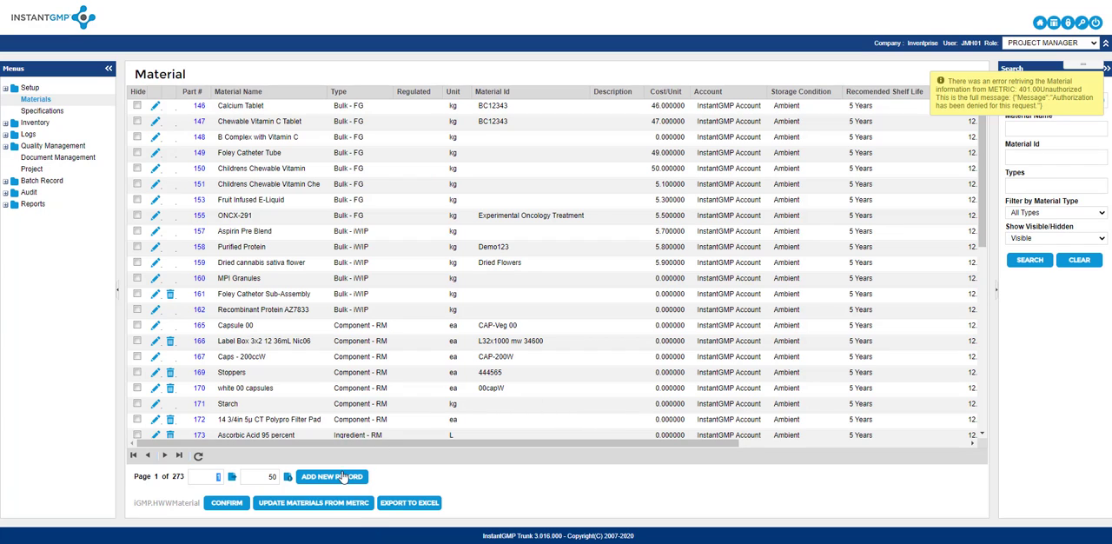
- Start another record in the Materials list, classified as Finished Good/Outgoing WIP (material that will be manufactured – FG oWIP)
{"action": "left_click", "coordinate": [343, 478]}
{"action": "left_click", "coordinate": [424, 74]}
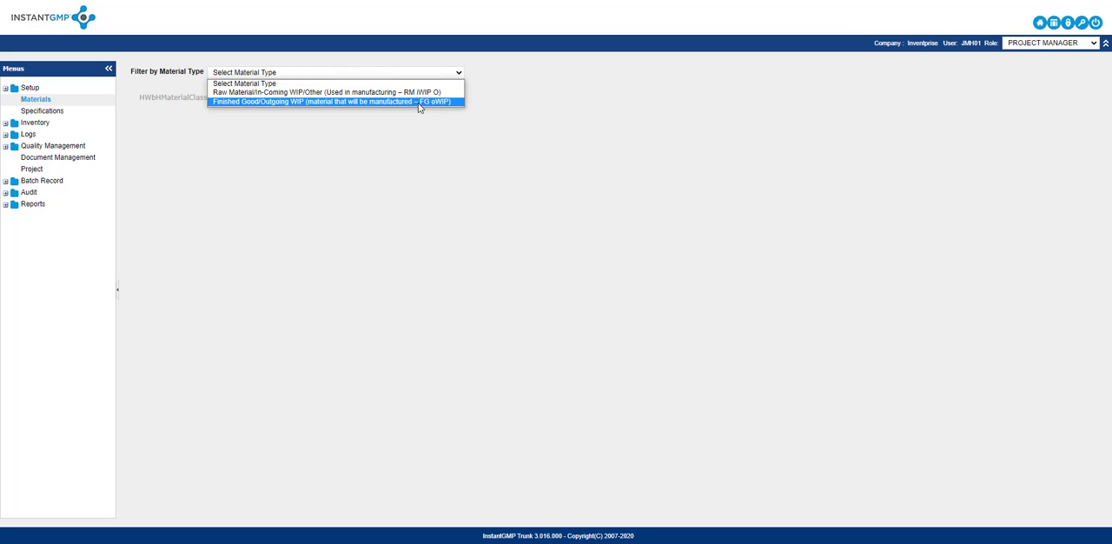
{"action": "left_click", "coordinate": [421, 102]}
{"action": "left_click", "coordinate": [395, 100]}
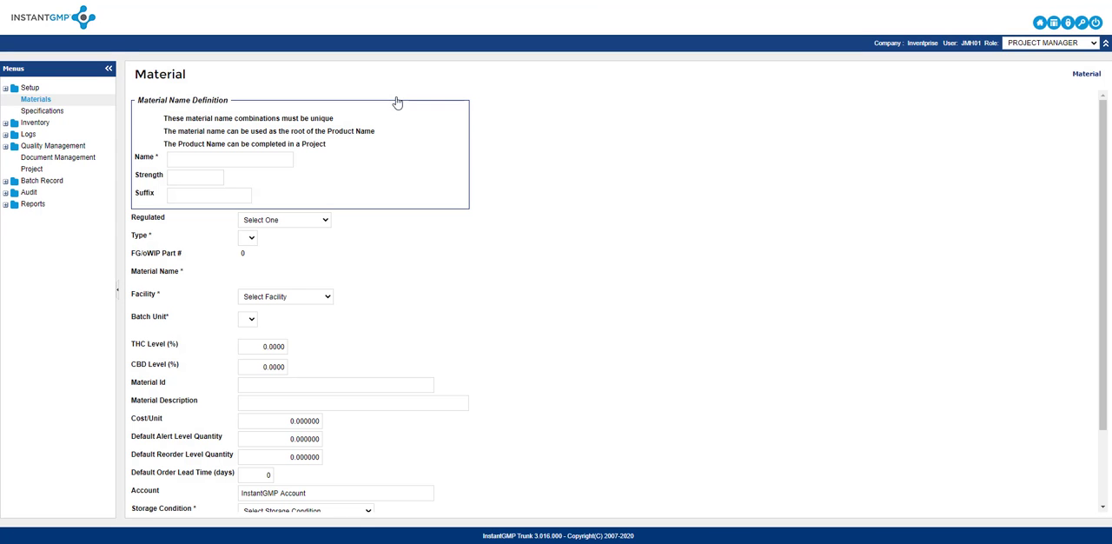
- Define the finished good's name as Pineapple Express with strength 50mg and suffix Hybrid
{"action": "left_click", "coordinate": [262, 157]}
{"action": "type", "text": "Pineapple Expre"}
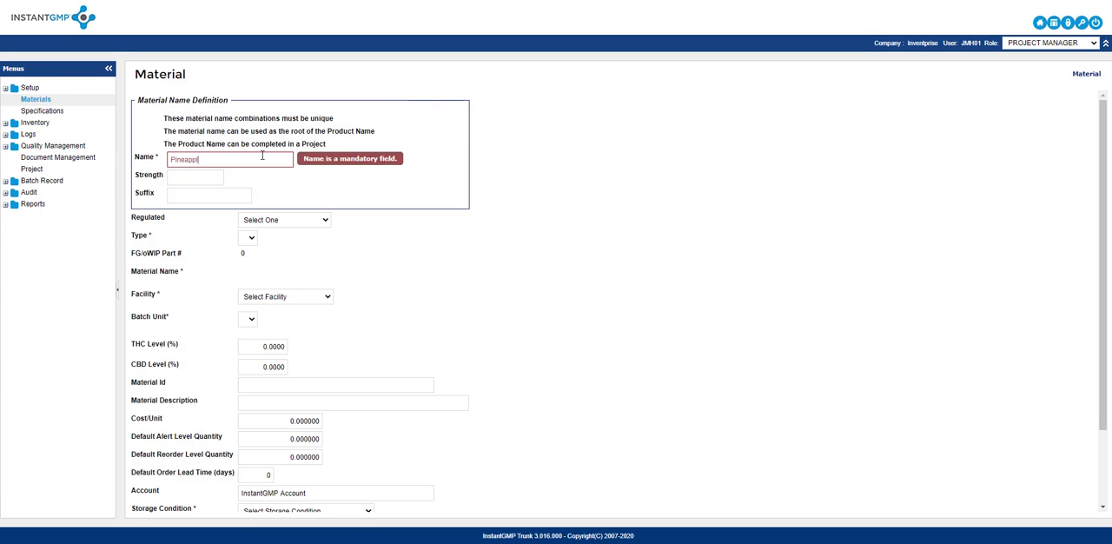
{"action": "type", "text": "ss"}
{"action": "left_click", "coordinate": [211, 174]}
{"action": "type", "text": "50mg"}
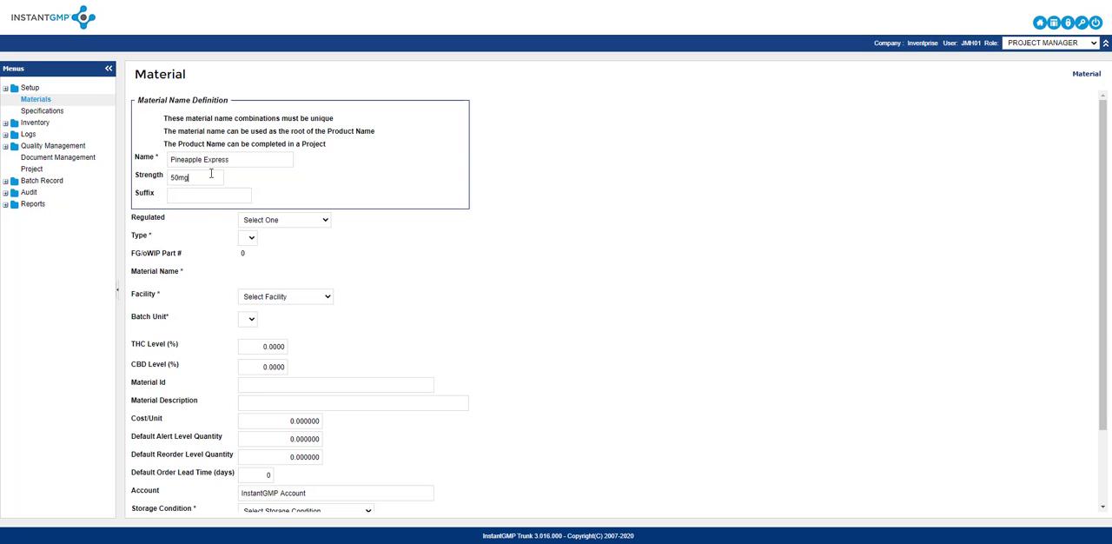
{"action": "type", "text": "Hybris"}
{"action": "key", "text": "BackSpace"}
{"action": "type", "text": "d"}
- Classify the finished good as Regulated Material of type Flower (packaged ounce - each) - FG, with Cannabis Microbusiness as the facility
{"action": "left_click", "coordinate": [319, 222]}
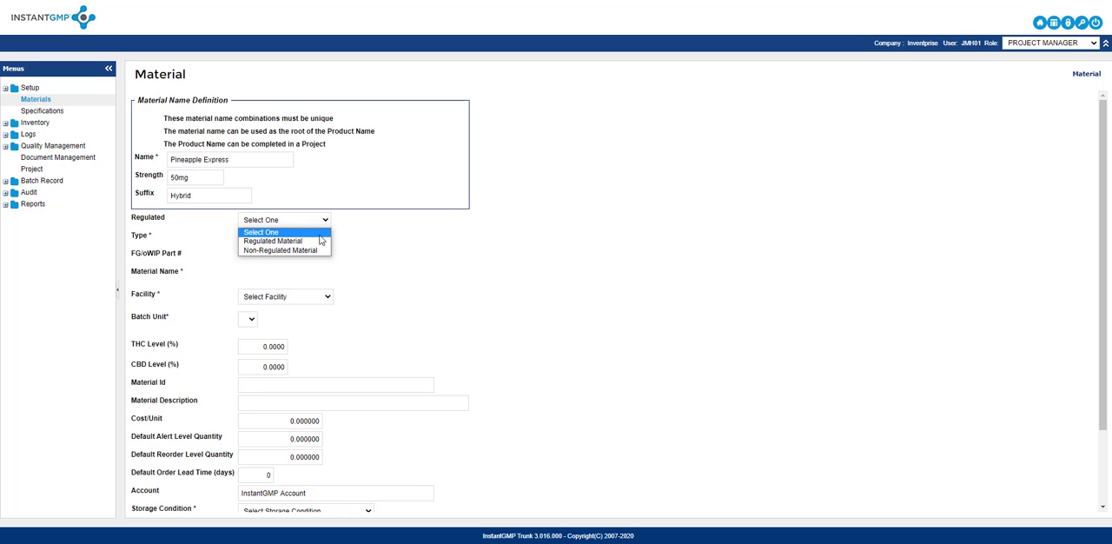
{"action": "left_click", "coordinate": [319, 240]}
{"action": "left_click", "coordinate": [319, 240]}
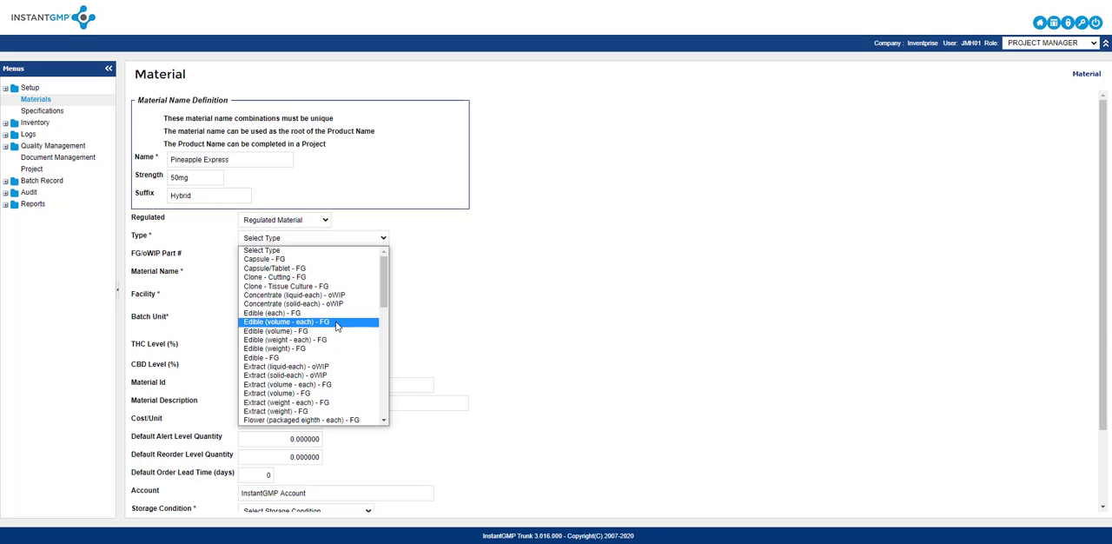
{"action": "scroll", "coordinate": [367, 348], "scroll_direction": "down", "scroll_amount": 4}
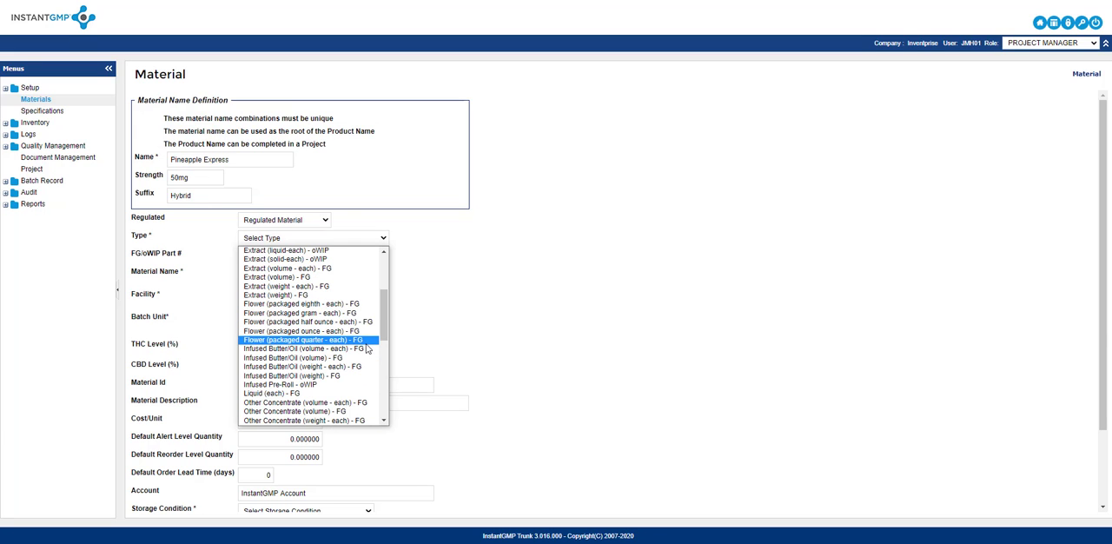
{"action": "left_click", "coordinate": [358, 332]}
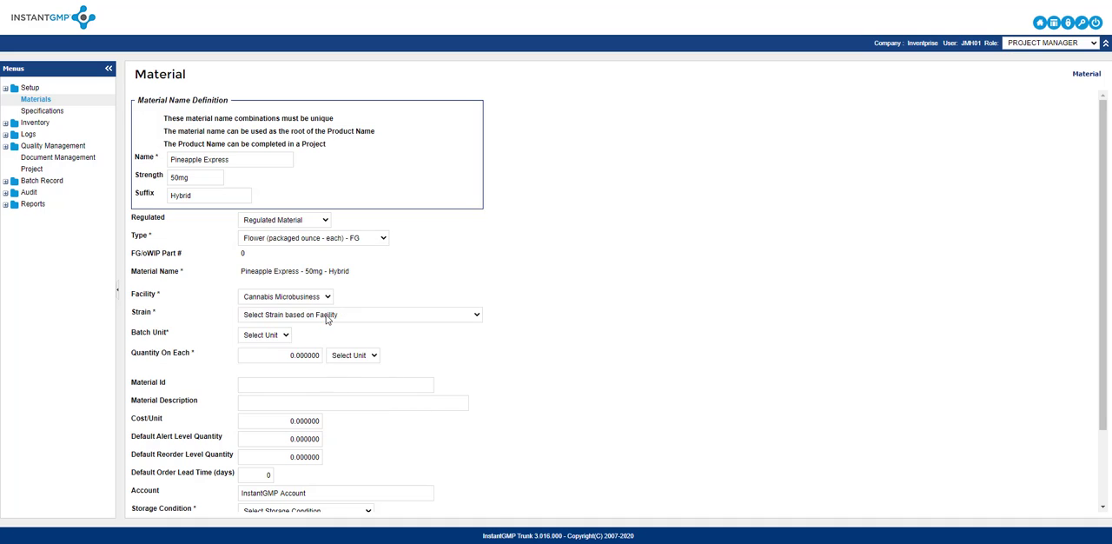
- Set the finished good's strain to Alaskan Thunder Grape
{"action": "left_click", "coordinate": [329, 317]}
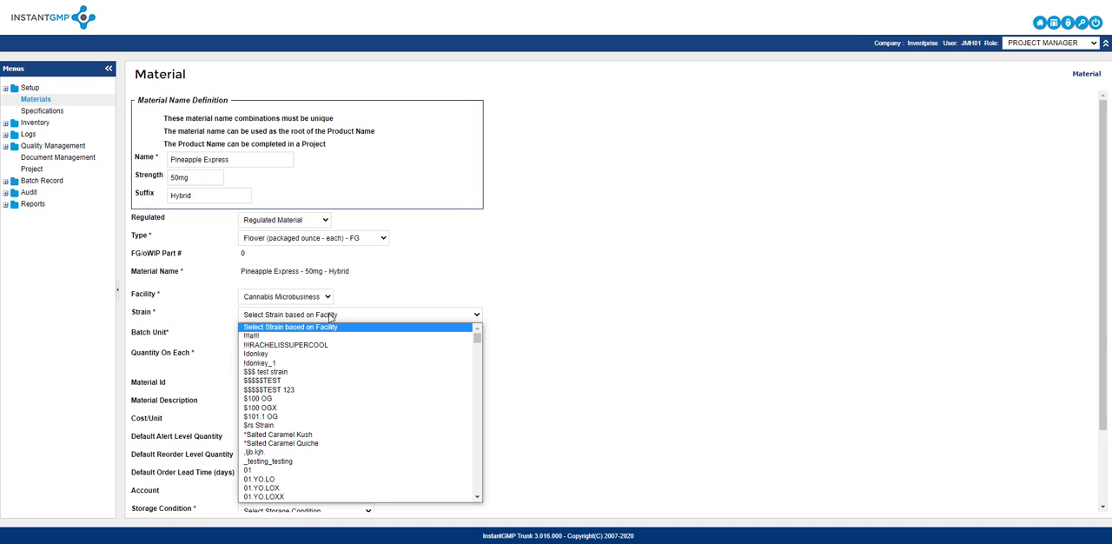
{"action": "scroll", "coordinate": [339, 363], "scroll_direction": "down", "scroll_amount": 6}
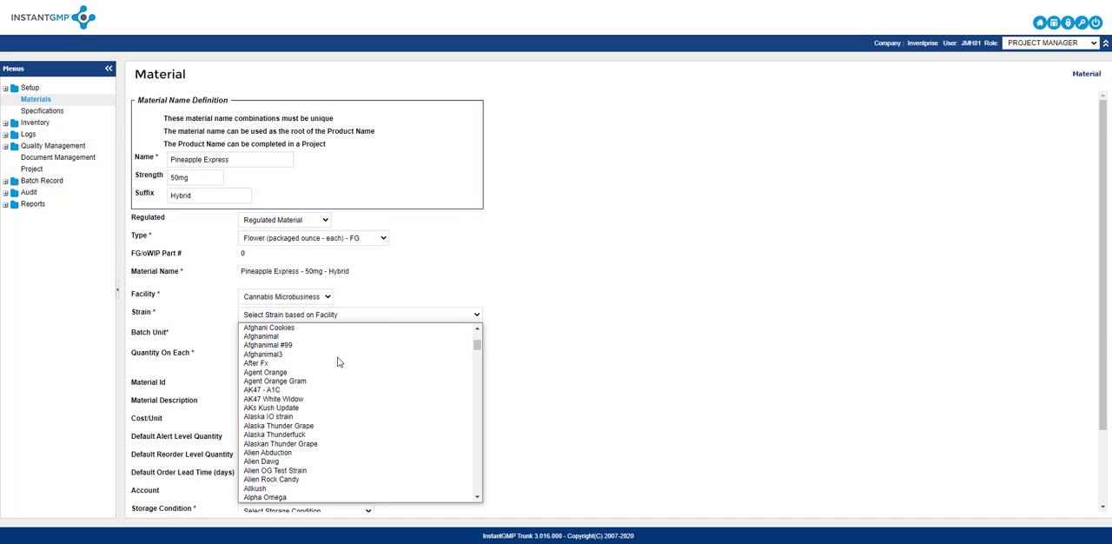
{"action": "left_click", "coordinate": [327, 444]}
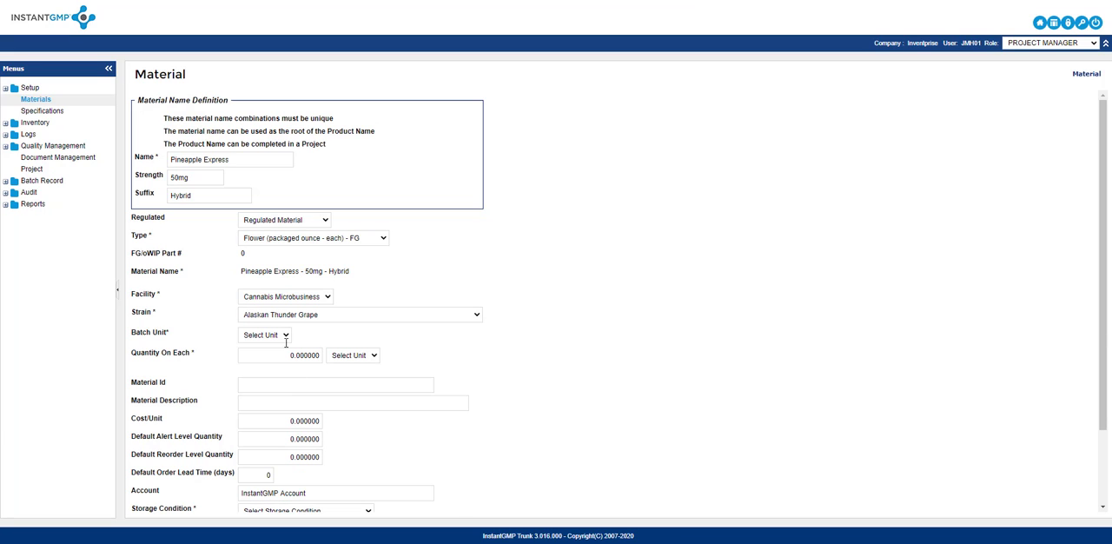
- Set the batch unit to ea and the quantity on each to 1 oz
{"action": "left_click", "coordinate": [285, 338]}
{"action": "left_click", "coordinate": [274, 361]}
{"action": "left_click", "coordinate": [275, 356]}
{"action": "type", "text": "1"}
{"action": "left_click", "coordinate": [362, 356]}
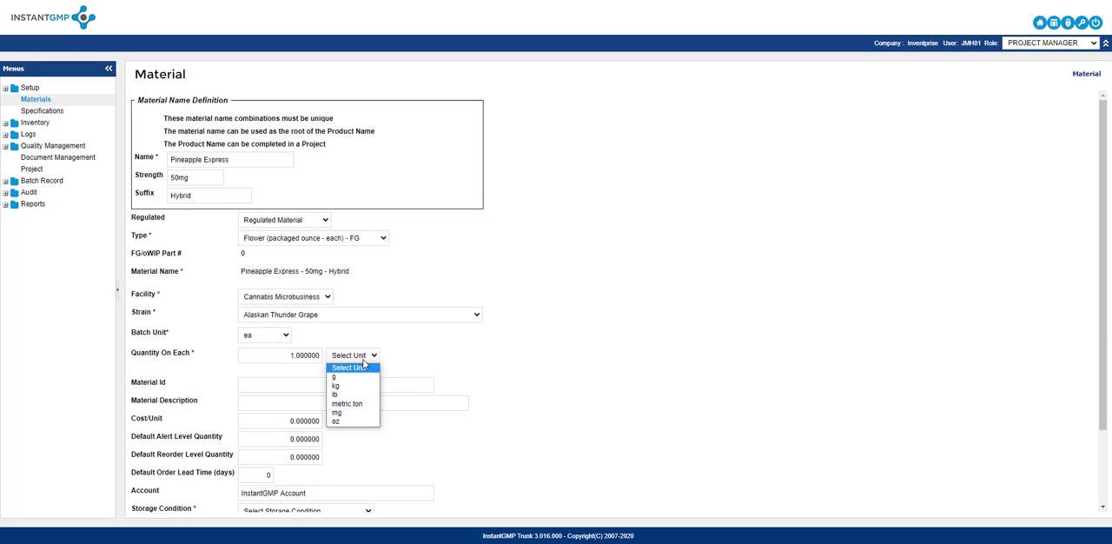
{"action": "left_click", "coordinate": [356, 422]}
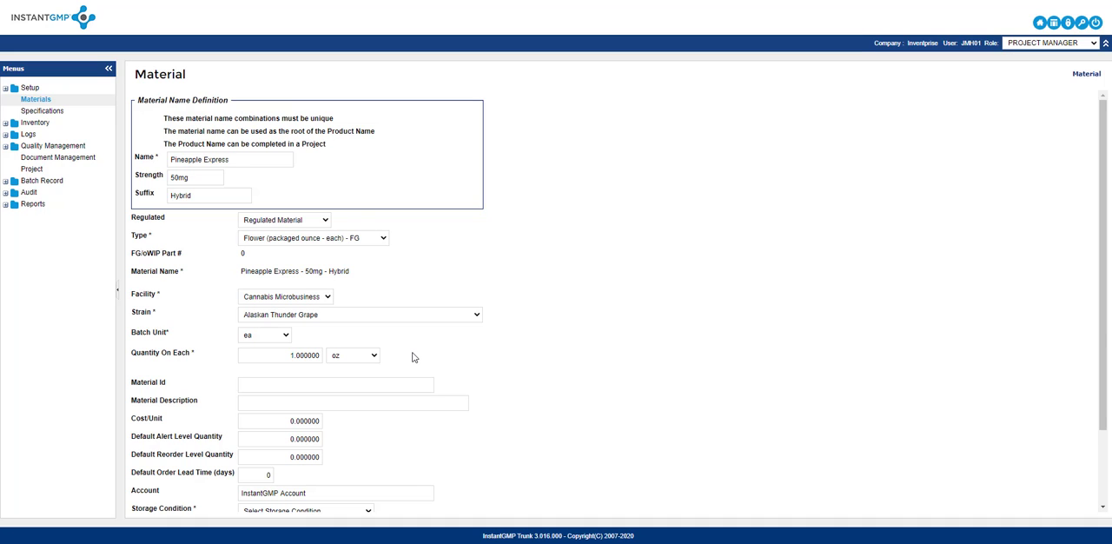
- Choose a storage condition for the finished good and save its record
{"action": "scroll", "coordinate": [413, 357], "scroll_direction": "down", "scroll_amount": 2}
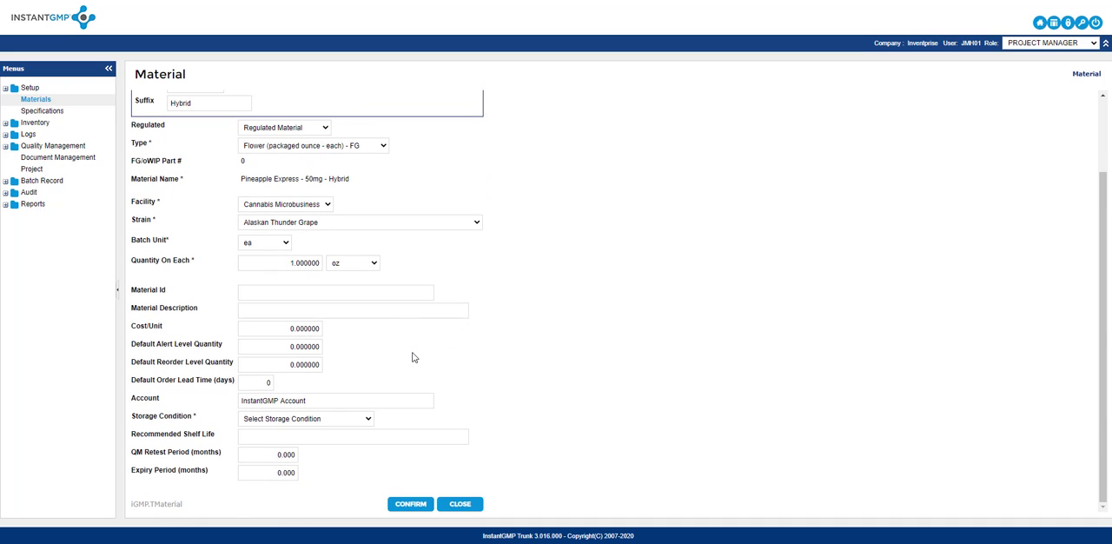
{"action": "left_click", "coordinate": [356, 419]}
{"action": "left_click", "coordinate": [308, 506]}
{"action": "left_click", "coordinate": [399, 504]}
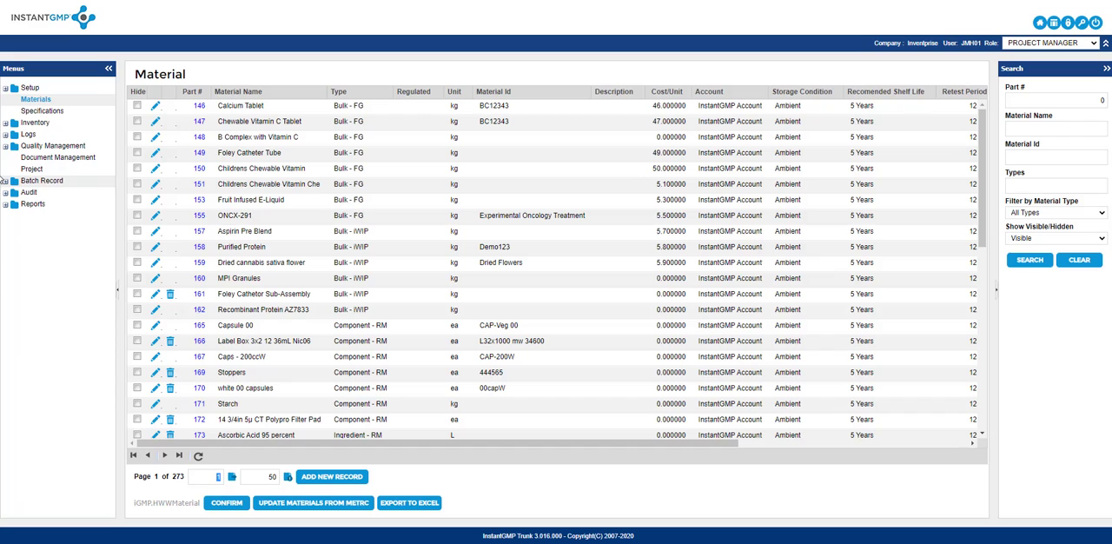
- Open the pending inventory receipt for the True Ryder material and examine the fields of its Material Receipt form
{"action": "left_click", "coordinate": [35, 122]}
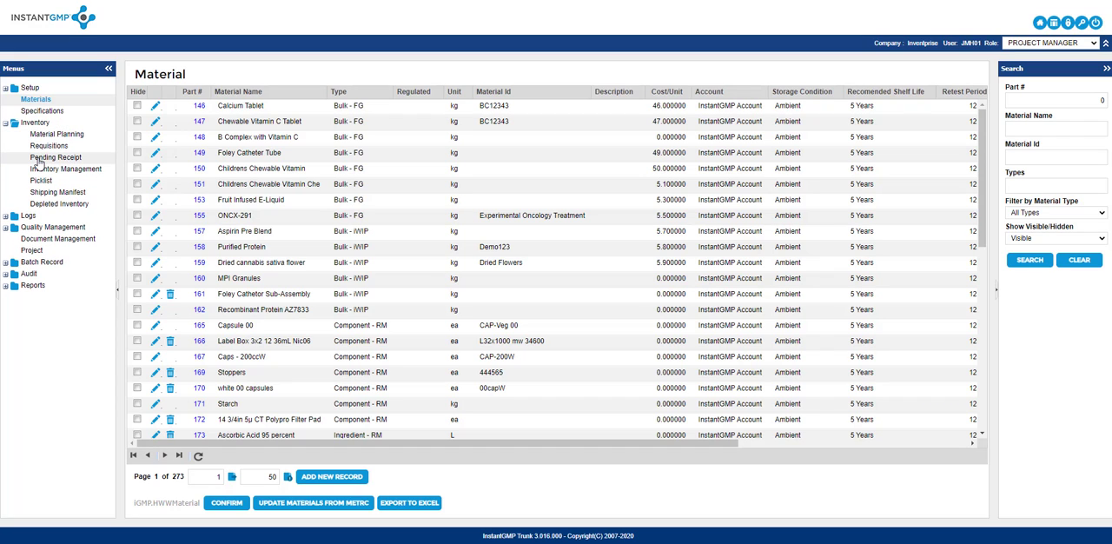
{"action": "left_click", "coordinate": [38, 158]}
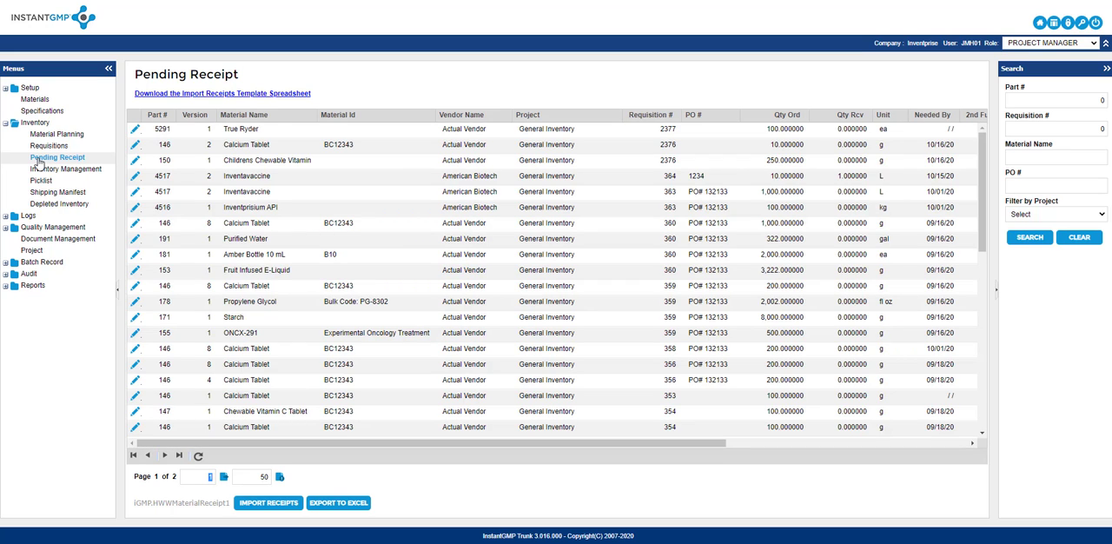
{"action": "left_click", "coordinate": [135, 130]}
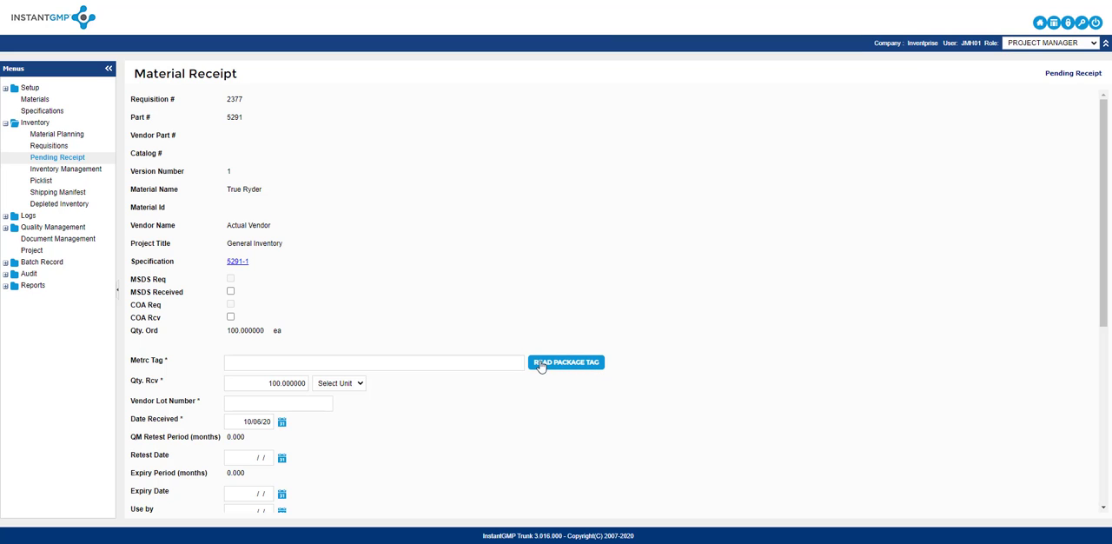
{"action": "scroll", "coordinate": [401, 278], "scroll_direction": "down", "scroll_amount": 2}
{"action": "scroll", "coordinate": [401, 278], "scroll_direction": "down", "scroll_amount": 1}
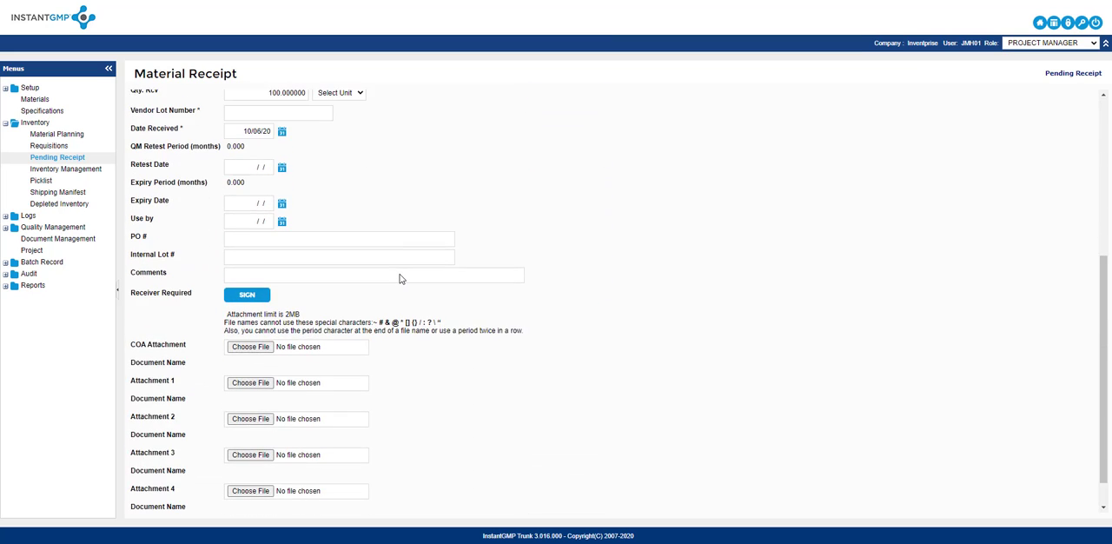
{"action": "scroll", "coordinate": [401, 278], "scroll_direction": "down", "scroll_amount": 1}
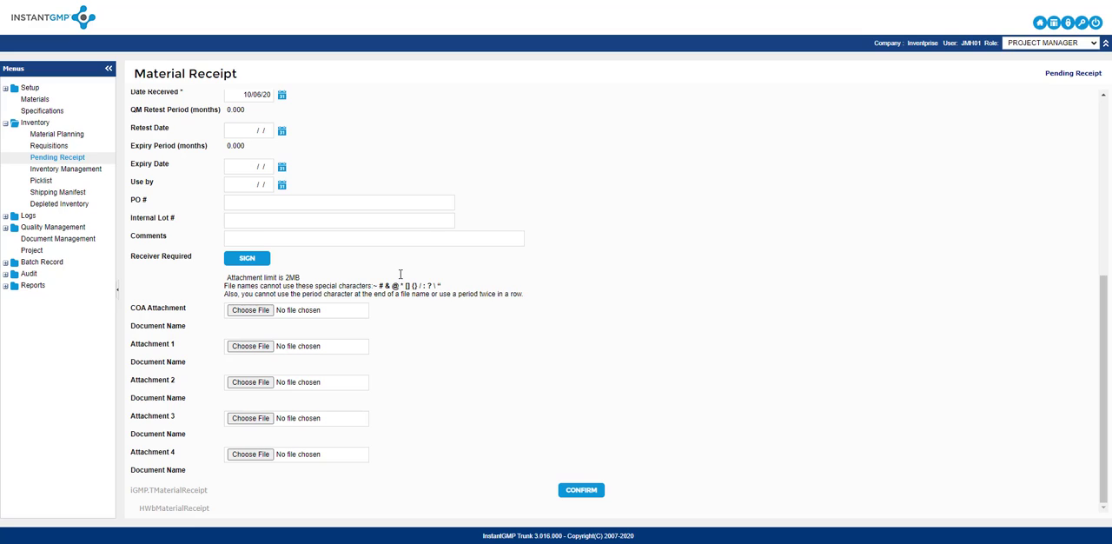